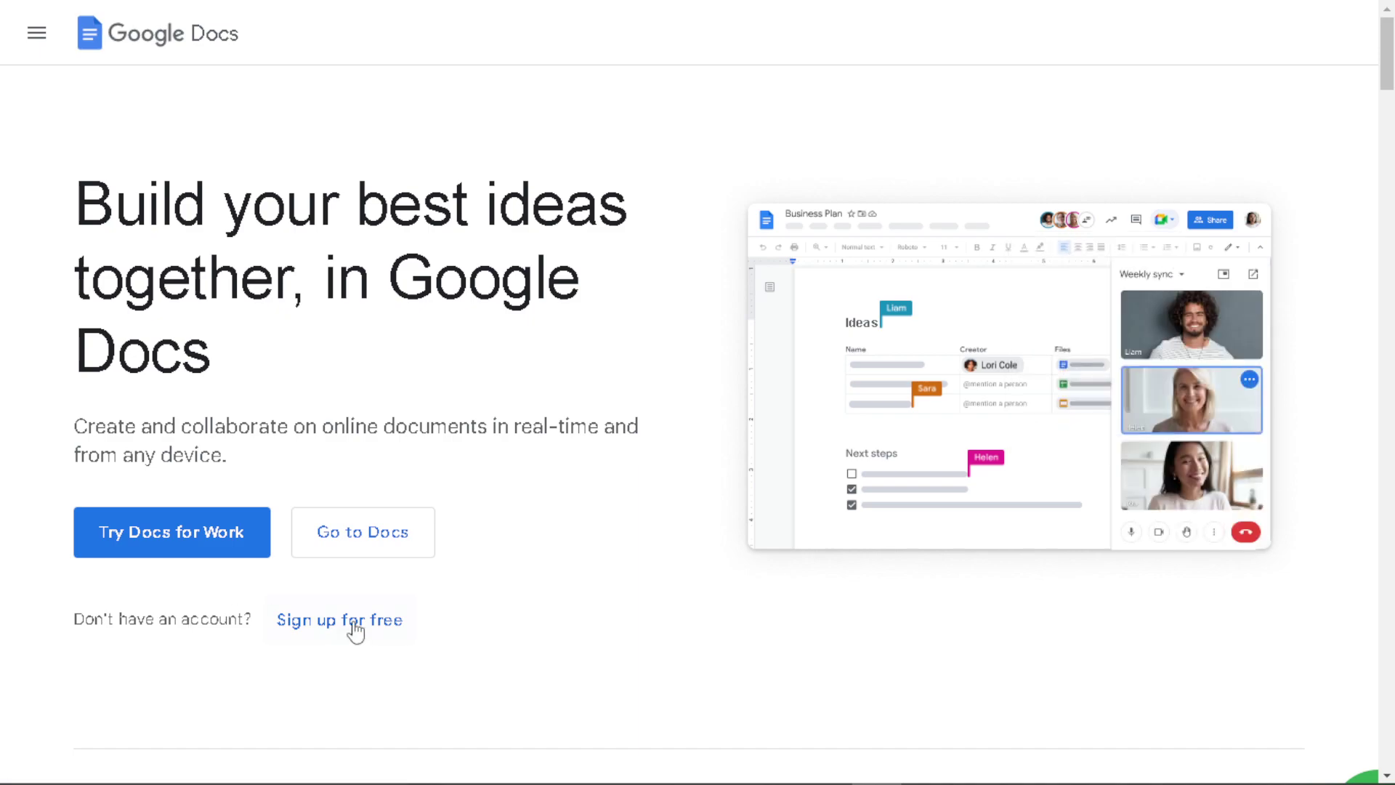
Move from the Google Docs product page to the Docs home with templates and recent files.
left_click(326, 626)
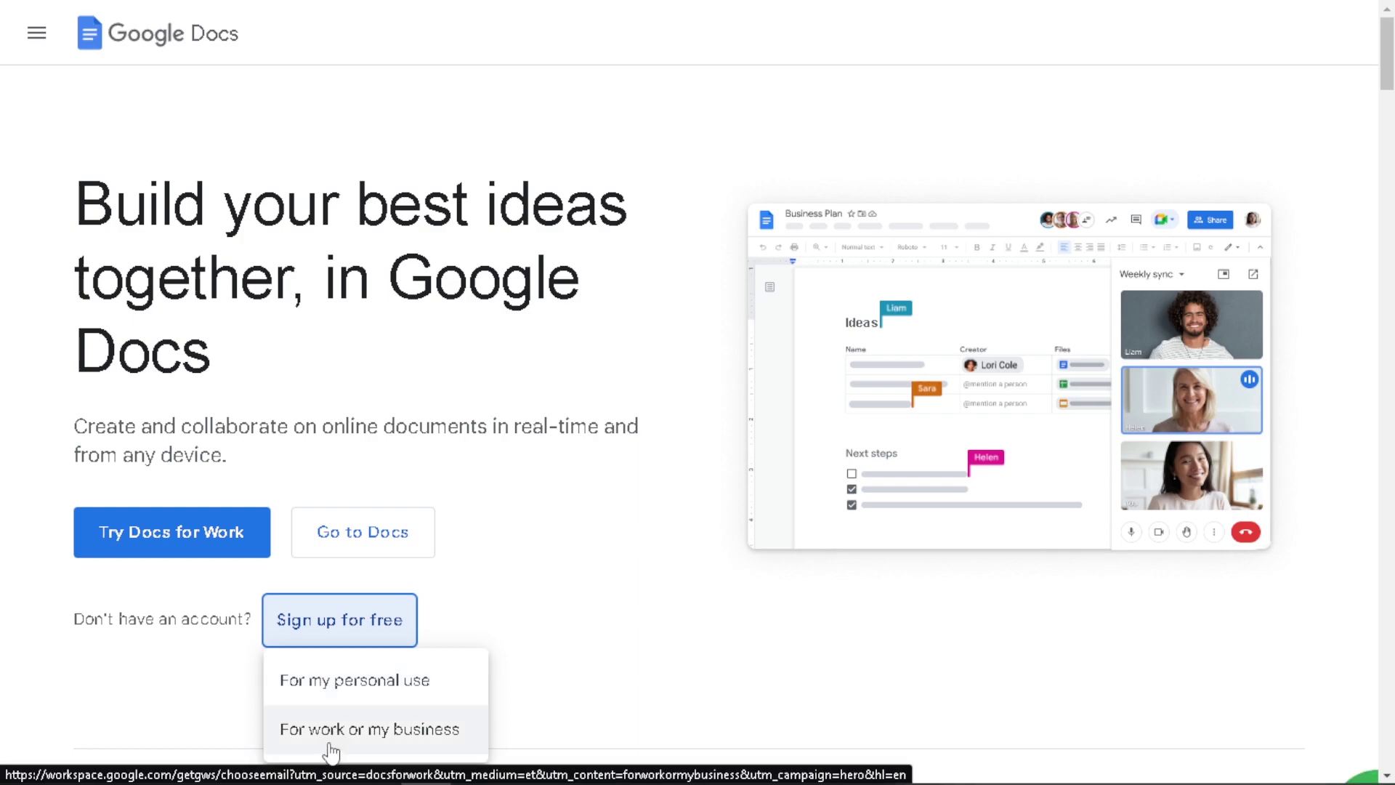
left_click(361, 534)
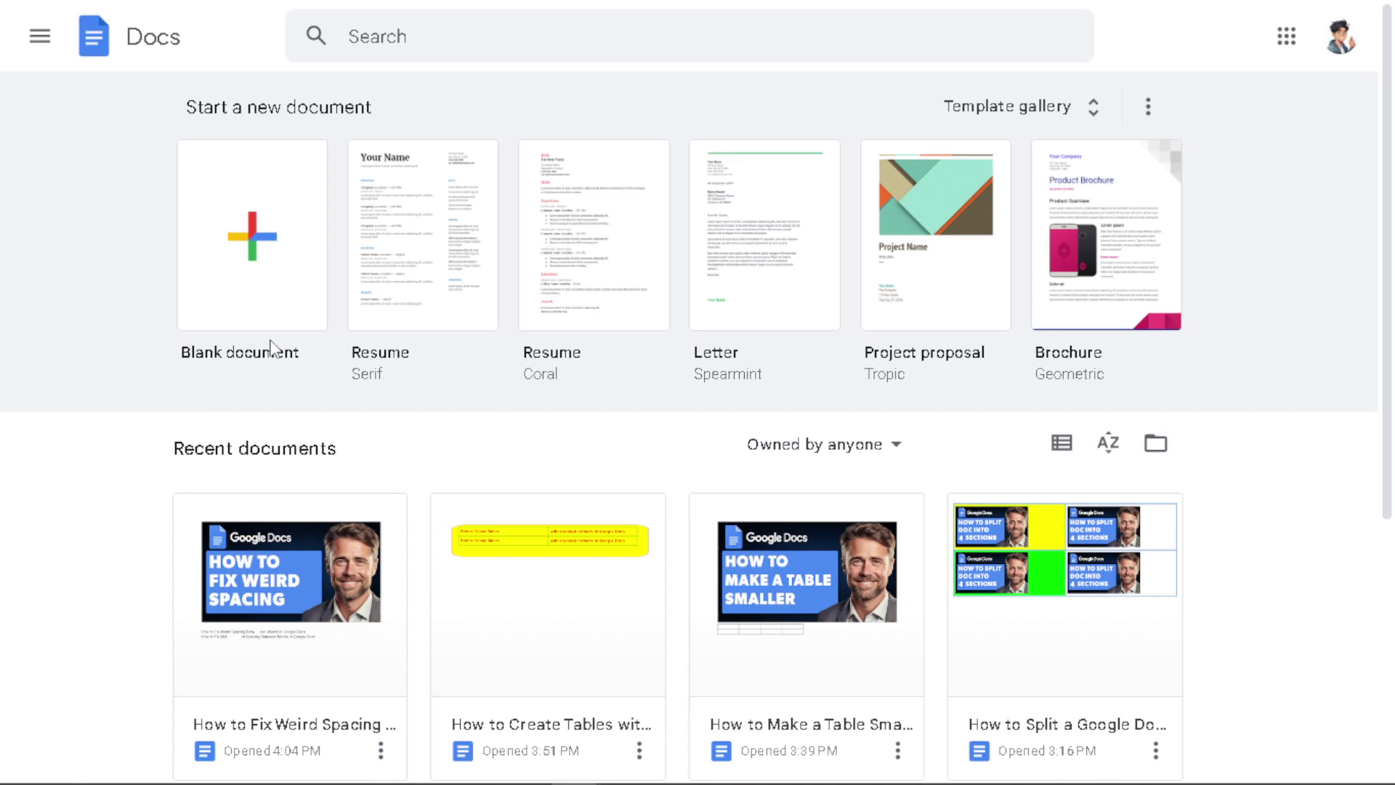
Create a blank document titled 'How to Center Text Vertically and Horizontally in Google Docs'.
left_click(250, 239)
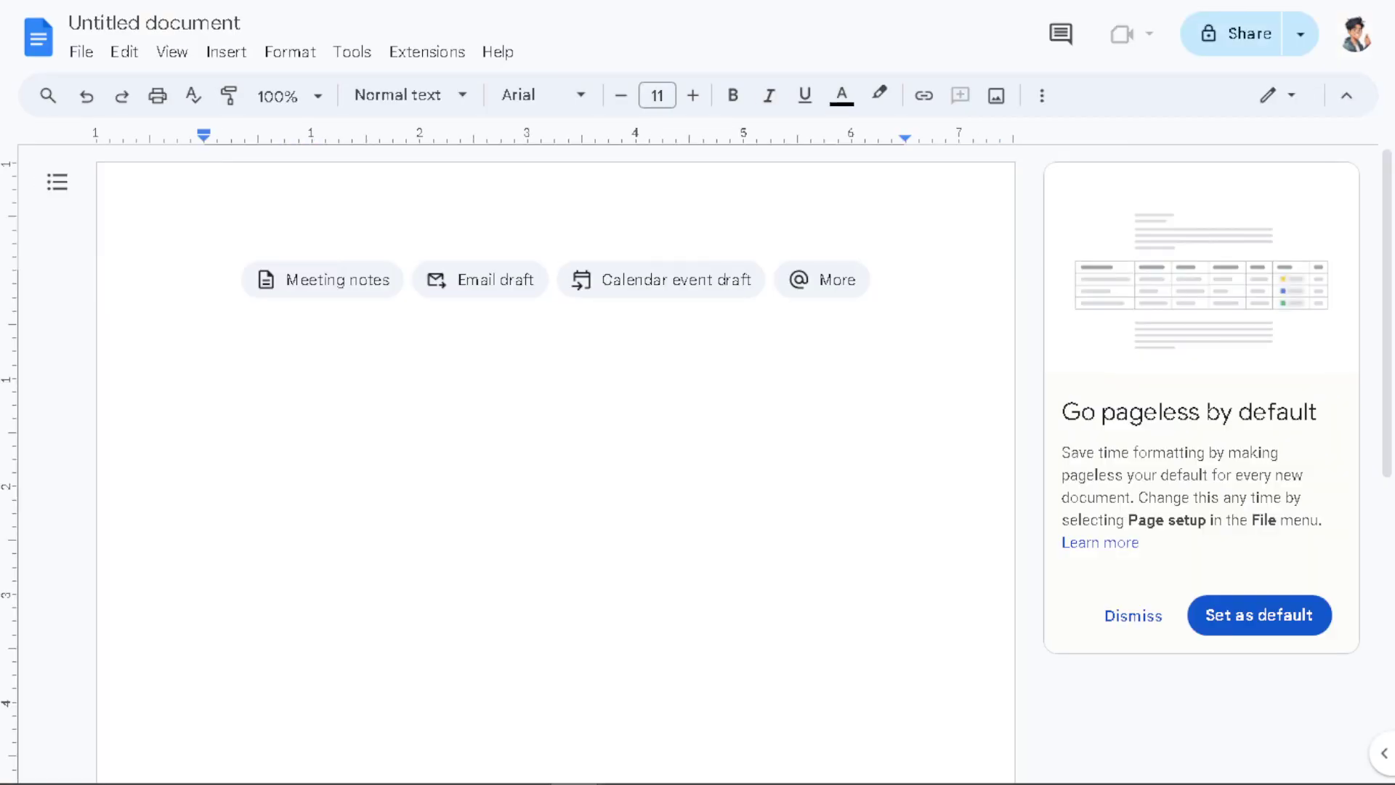
left_click(176, 27)
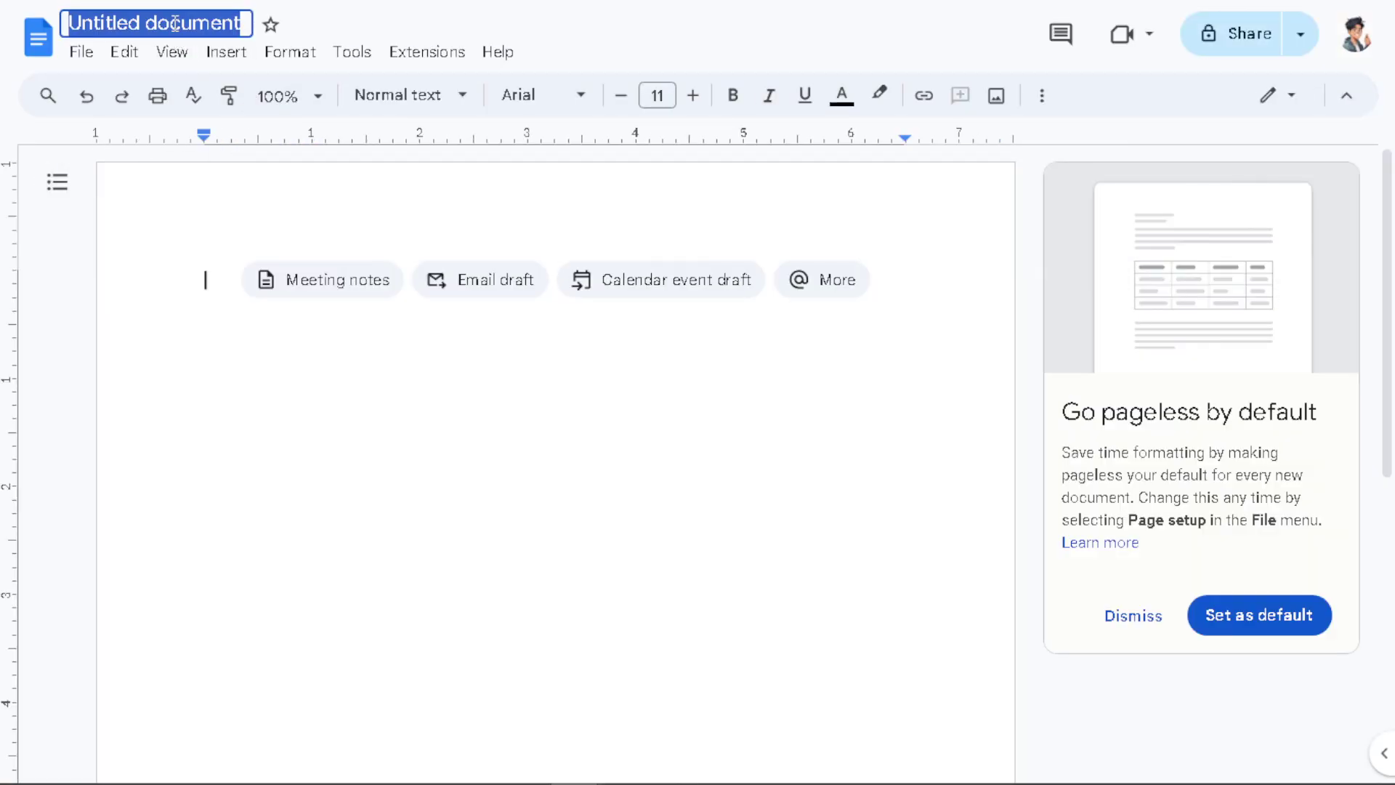
type("How to Center Text Vertically and Horizontally in Google Docs")
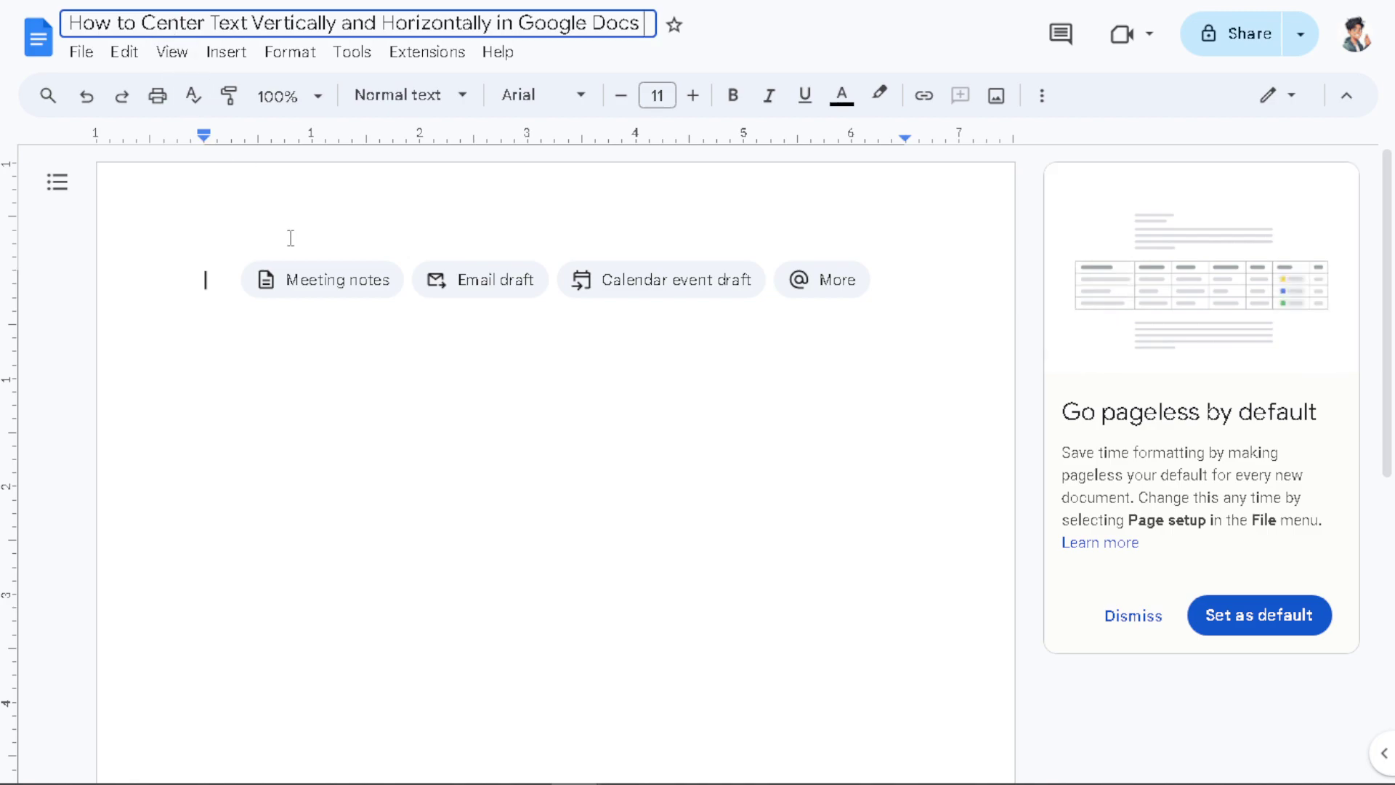
key("Return")
key("ctrl+a")
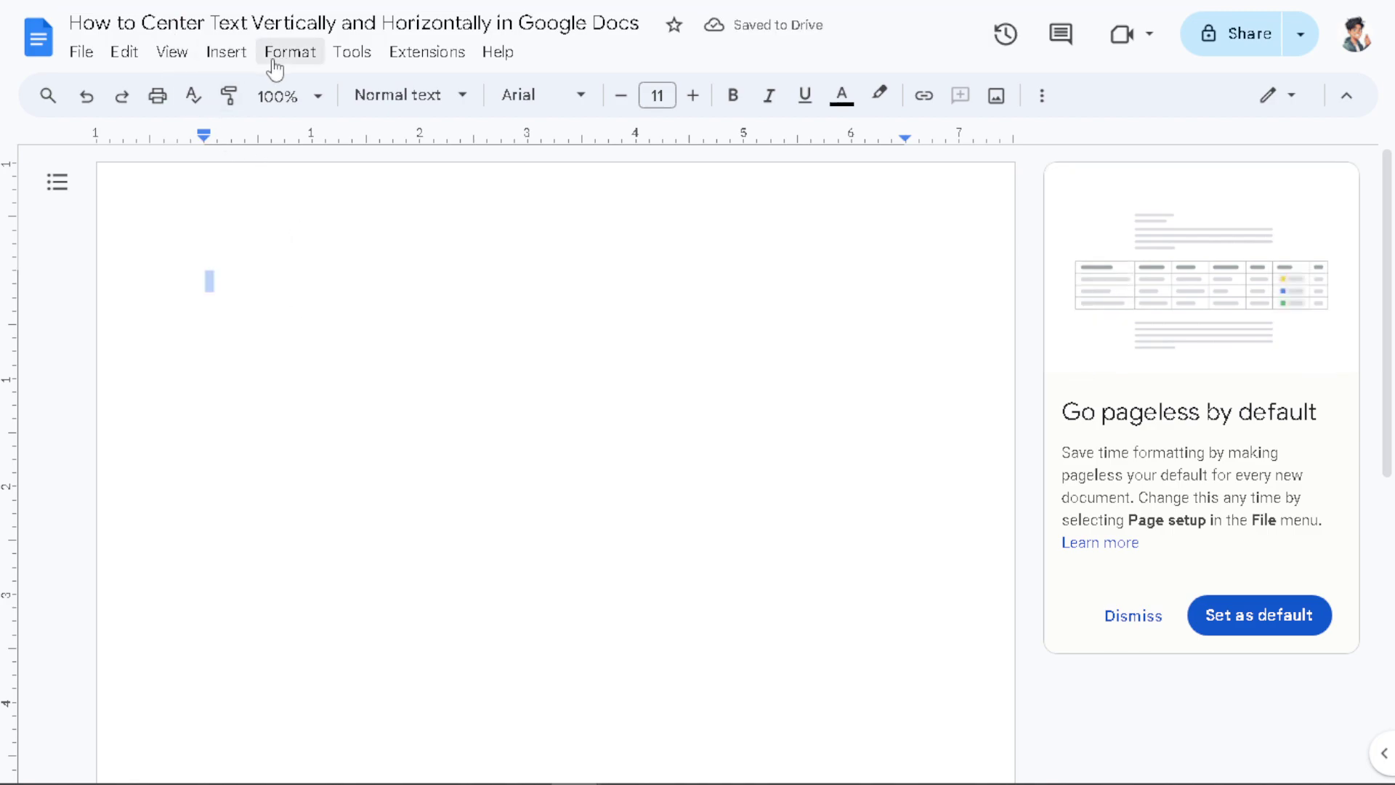
Insert a 1x1 table and drag its bottom border down to fill most of the page.
left_click(231, 58)
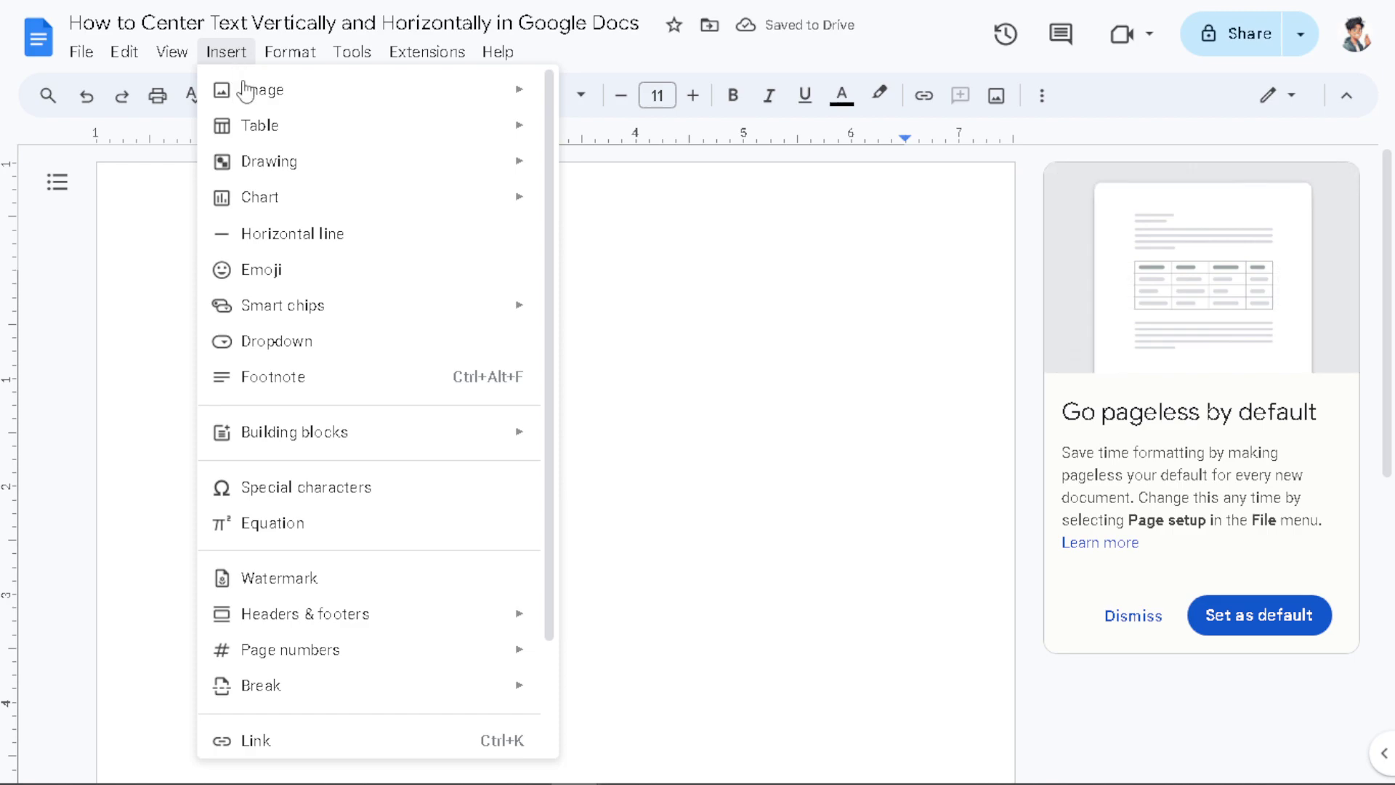
mouse_move(263, 135)
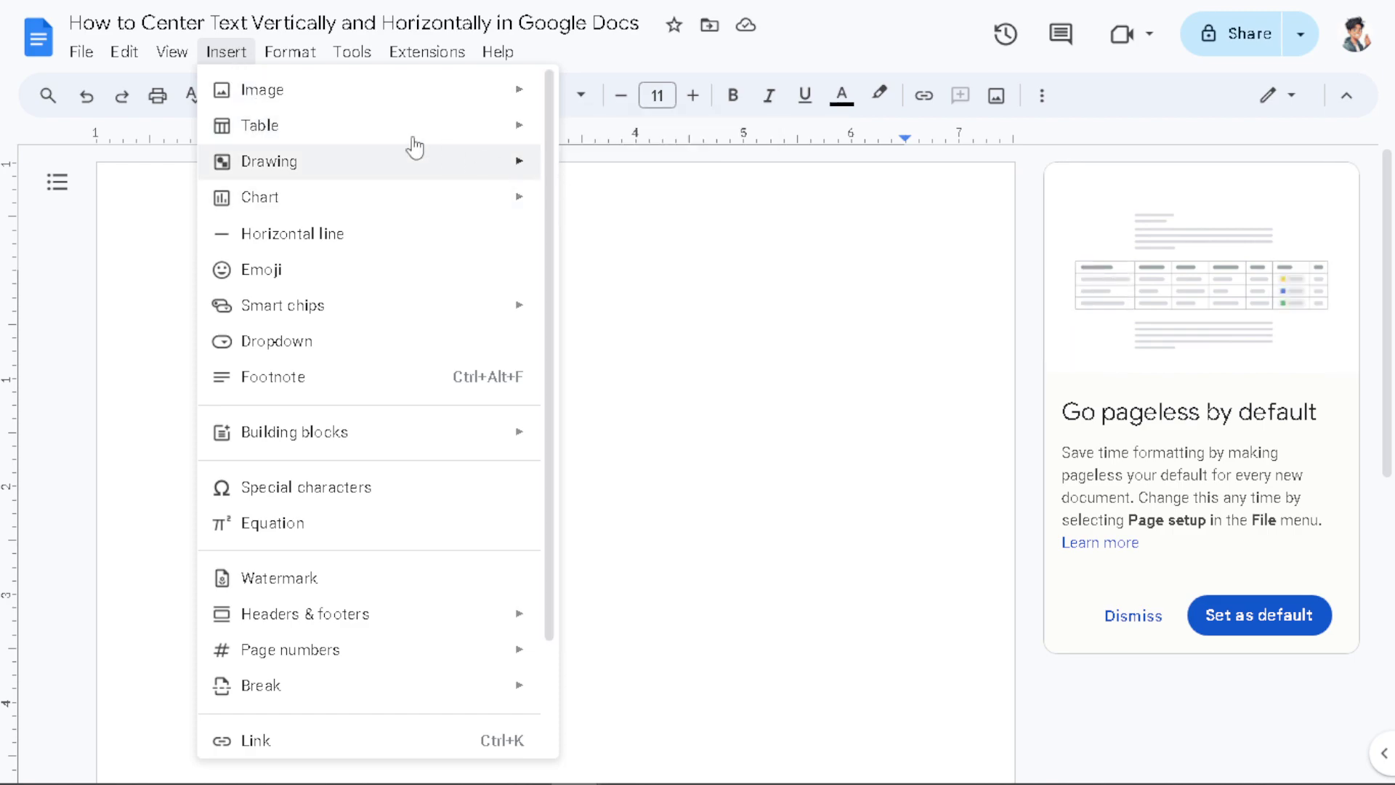
left_click(557, 187)
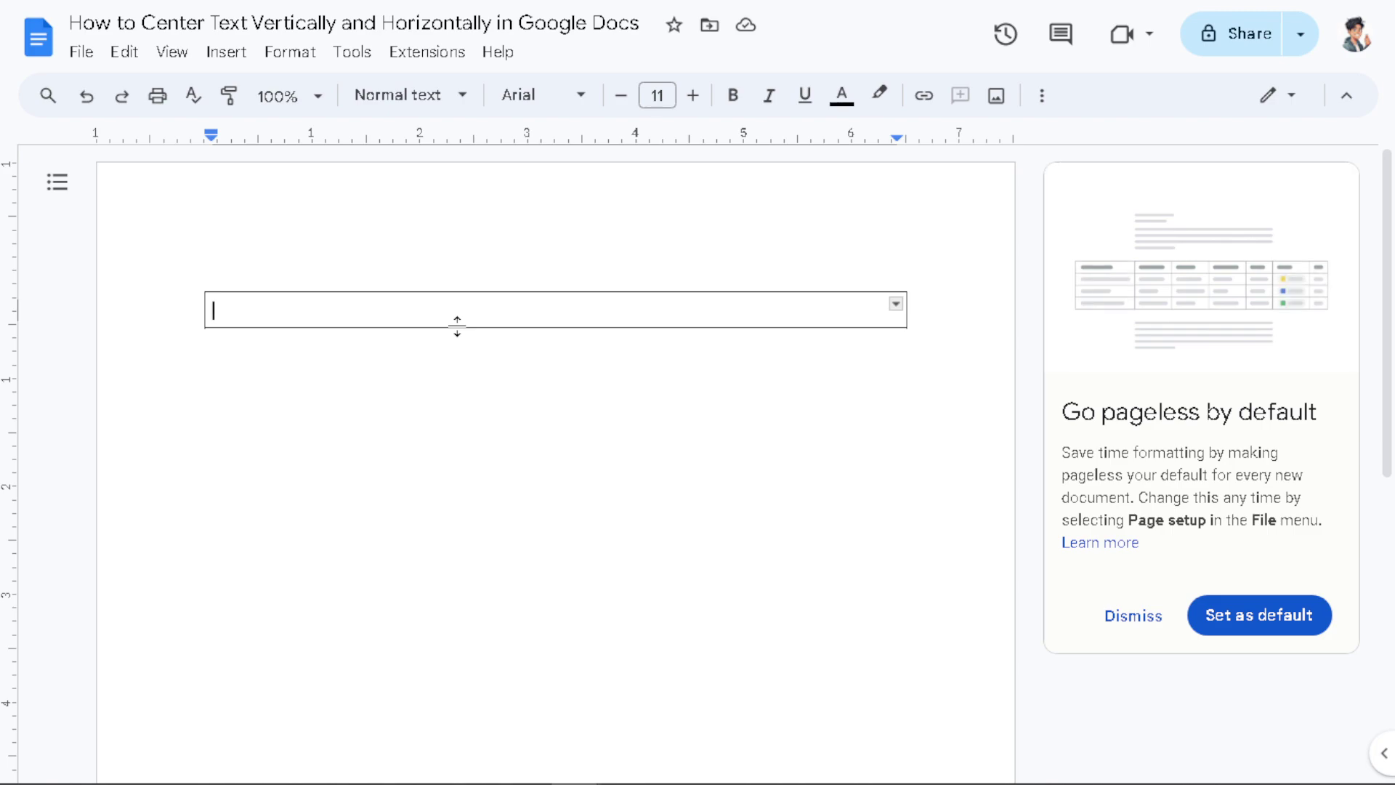
left_click_drag(457, 324, 445, 608)
scroll(950, 535, "down", 5)
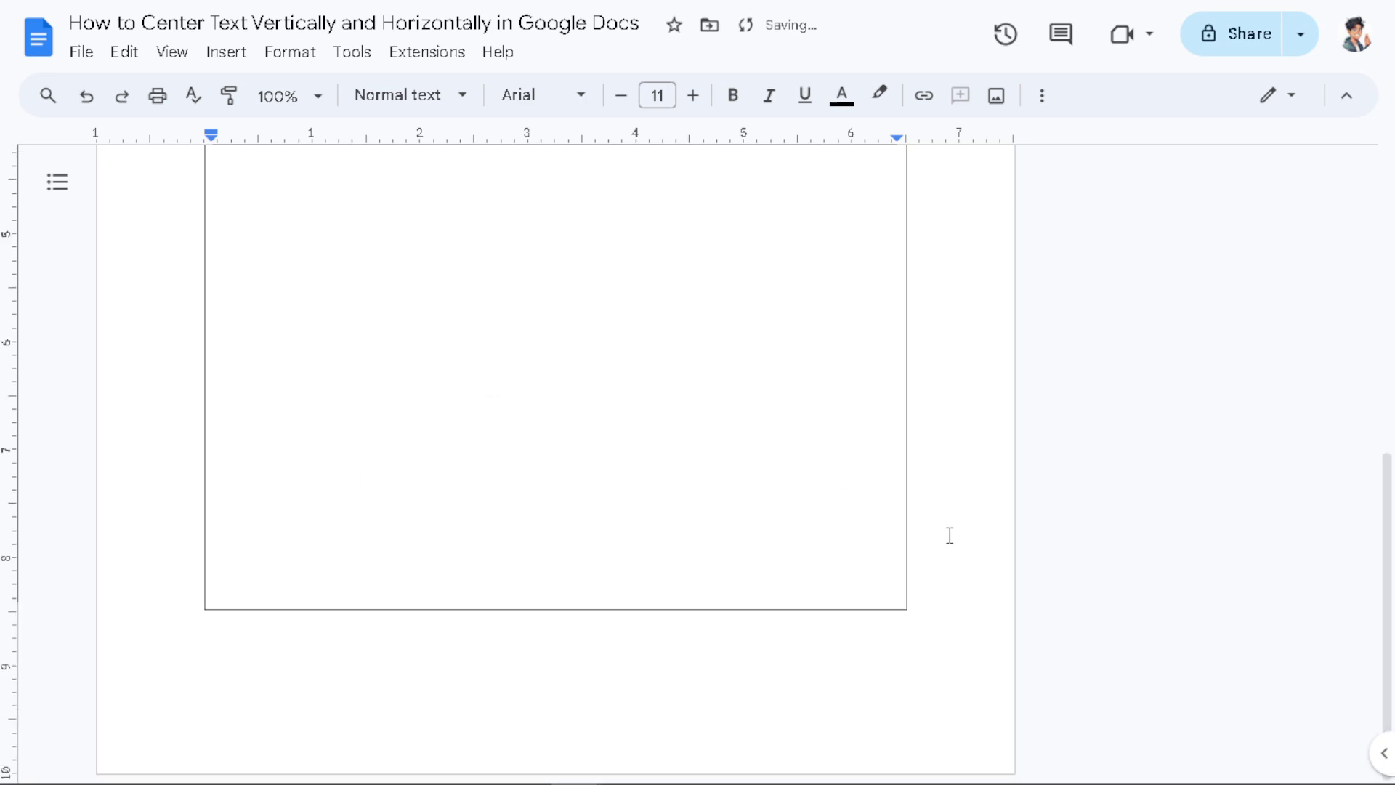
scroll(981, 386, "up", 8)
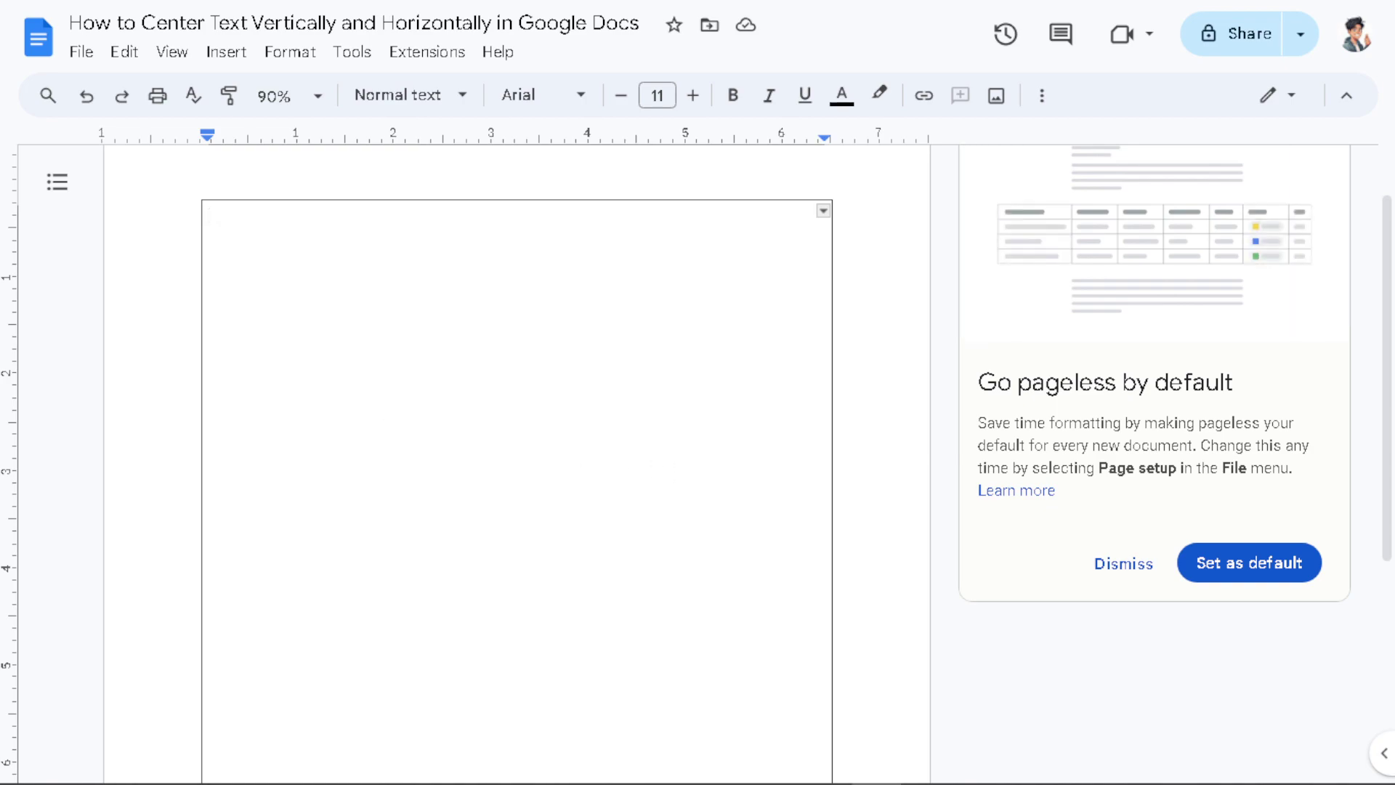
Paste the title 'How to Center Text Vertically and Horizontally in Google Docs' into the cell.
left_click_drag(510, 369, 431, 305)
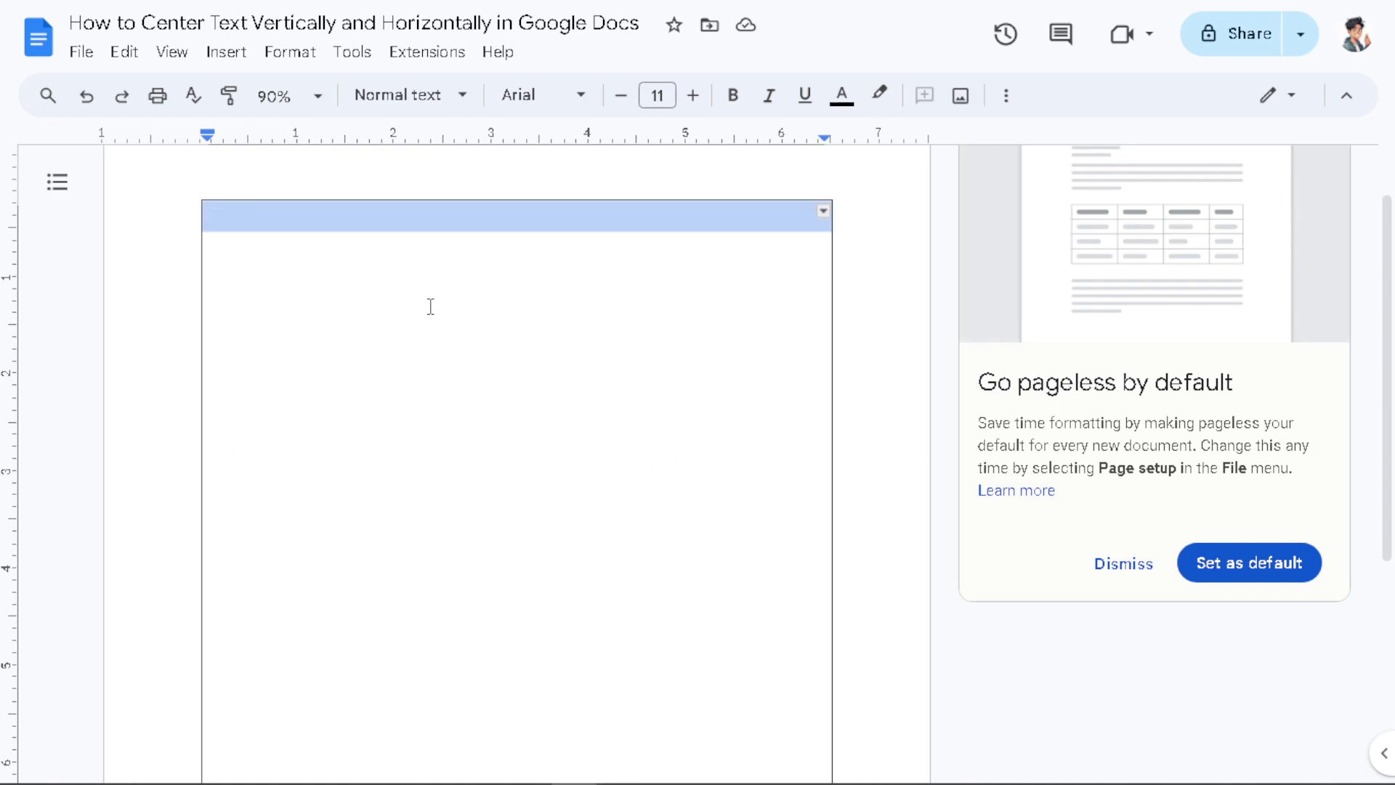
left_click(417, 389)
type("How to Center Text Vertically and Horizontally in Google Docs")
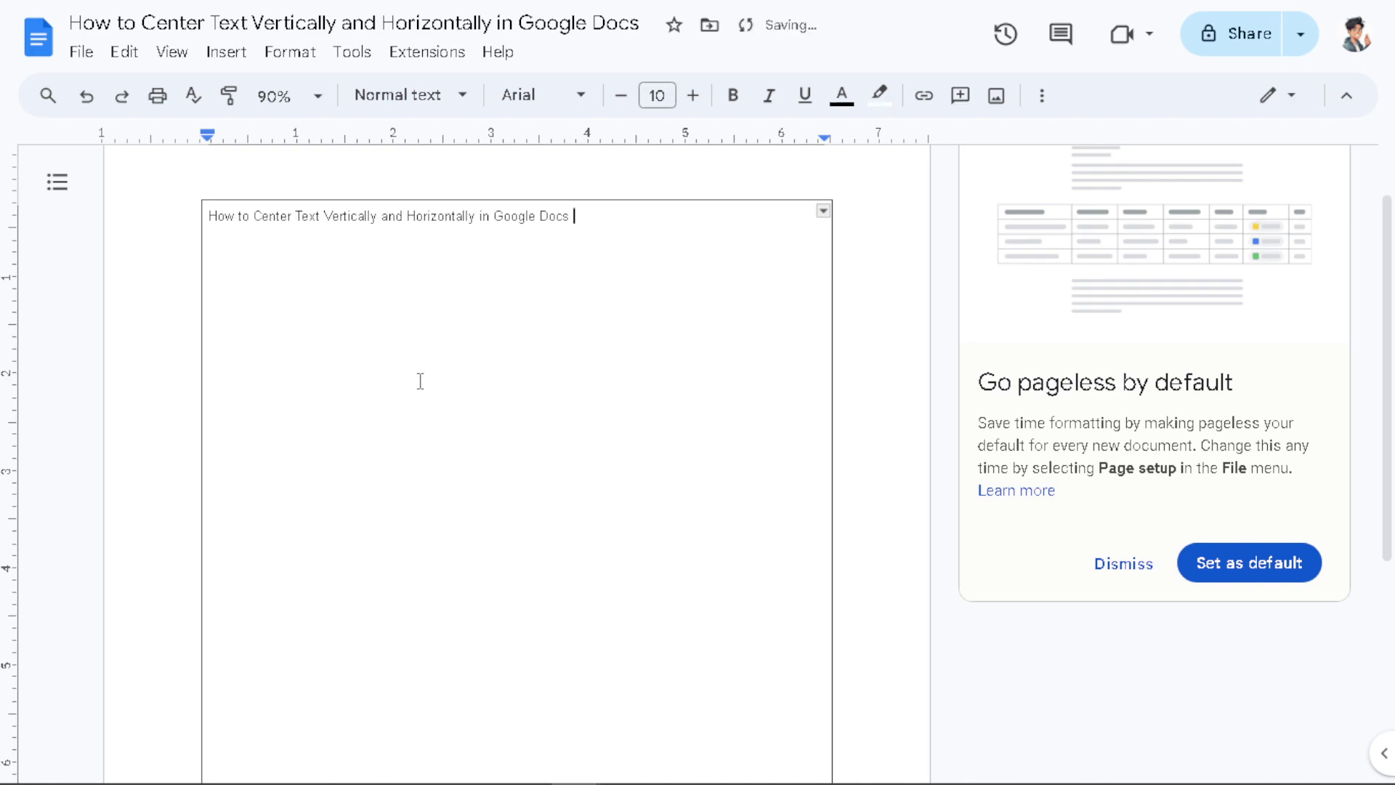
Center the title horizontally in the table cell.
left_click_drag(589, 213, 195, 214)
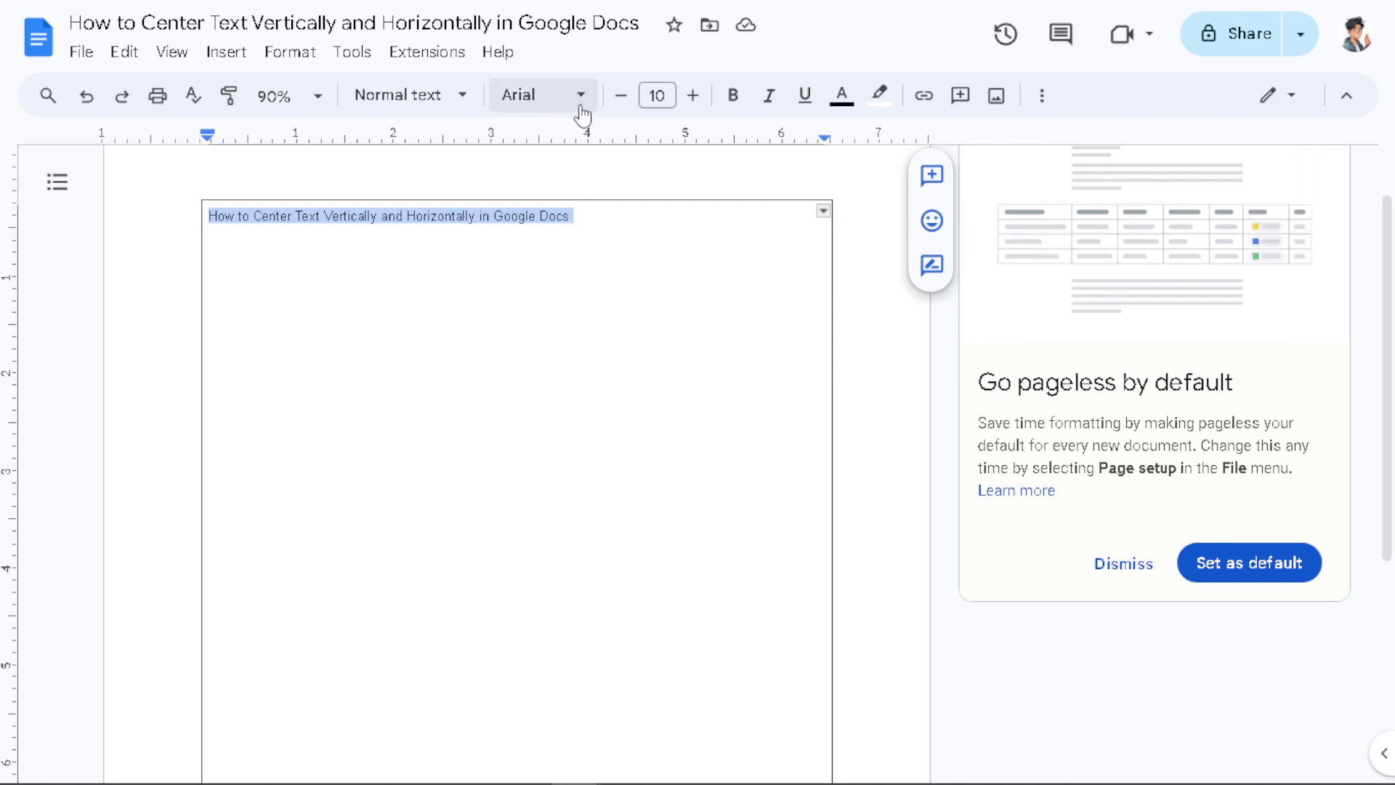
left_click(1042, 97)
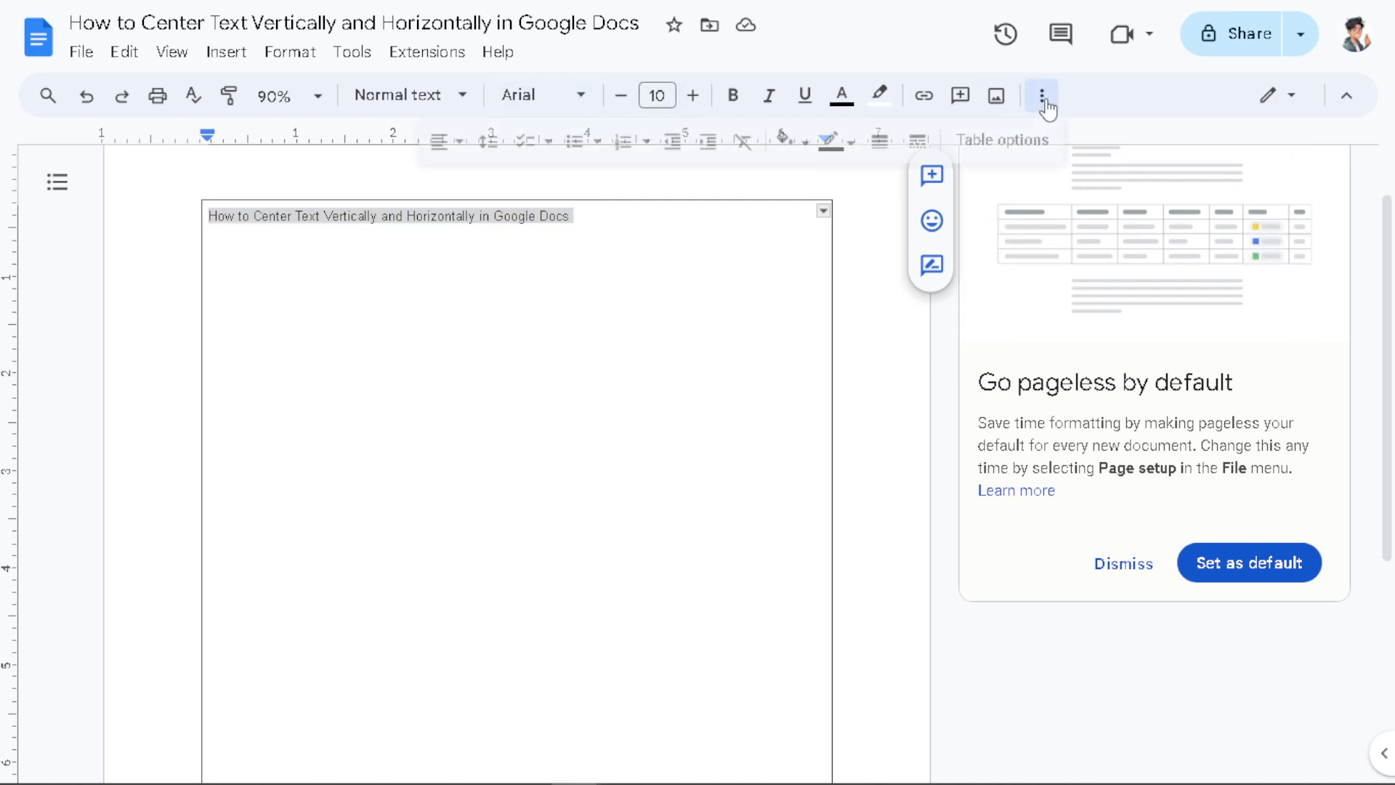
left_click(458, 141)
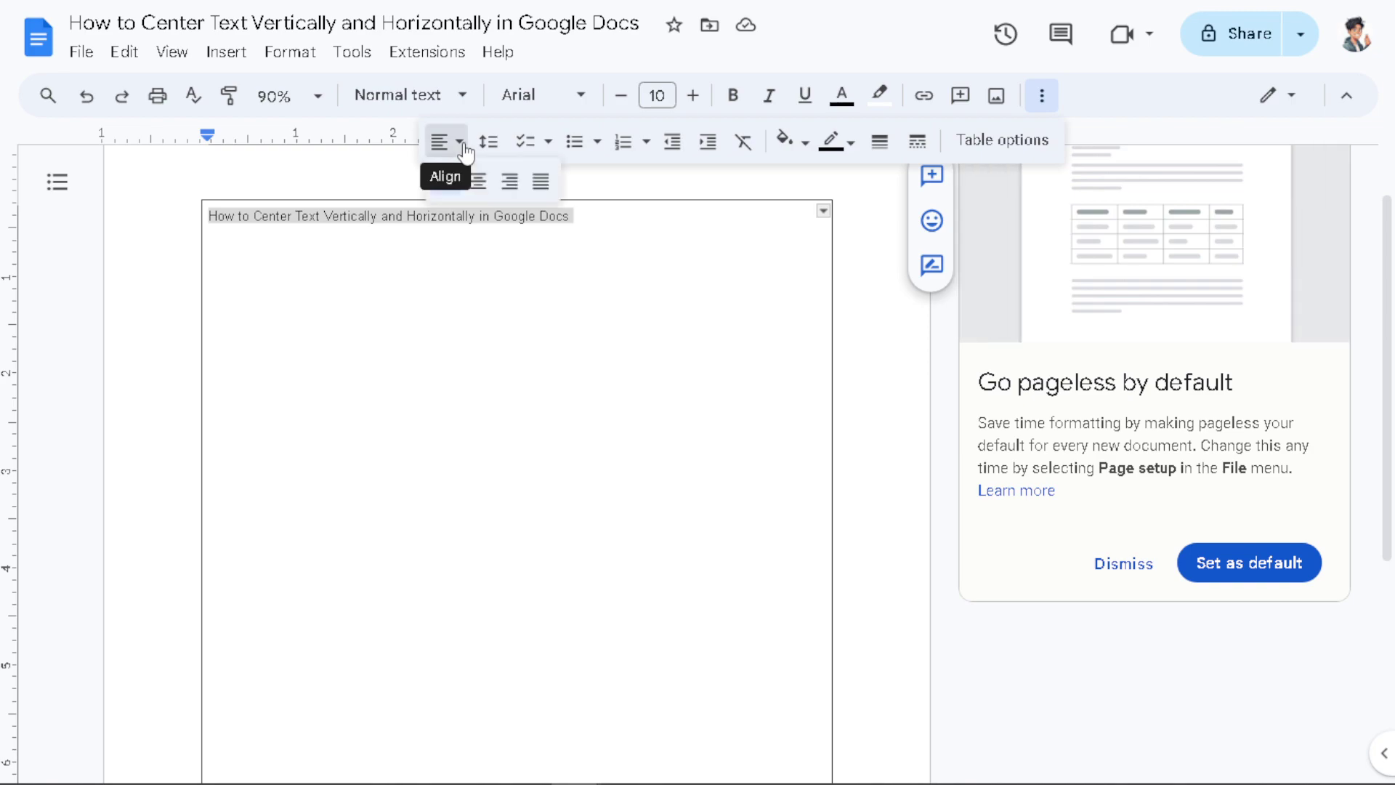
left_click(477, 181)
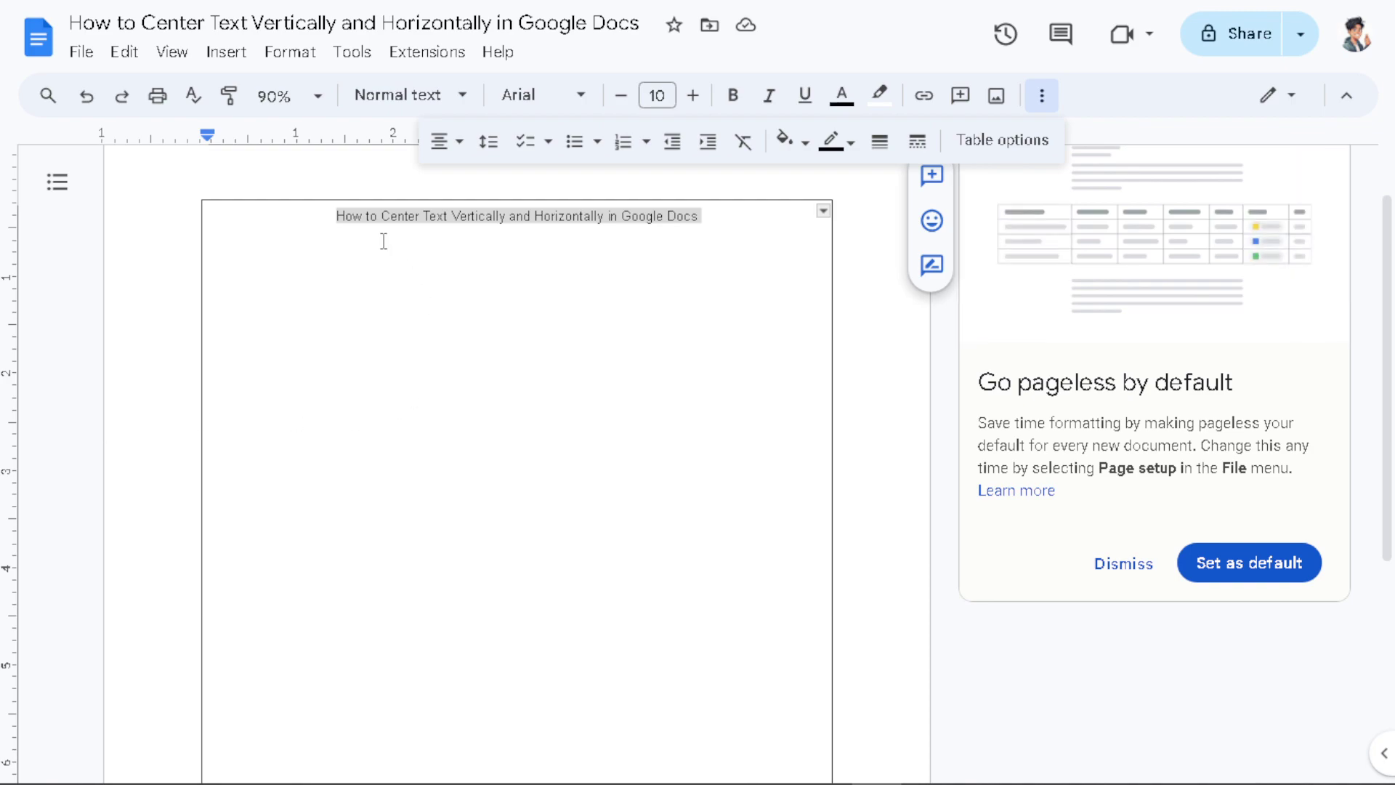
Set the cell vertical alignment to Middle in Table properties.
left_click(290, 52)
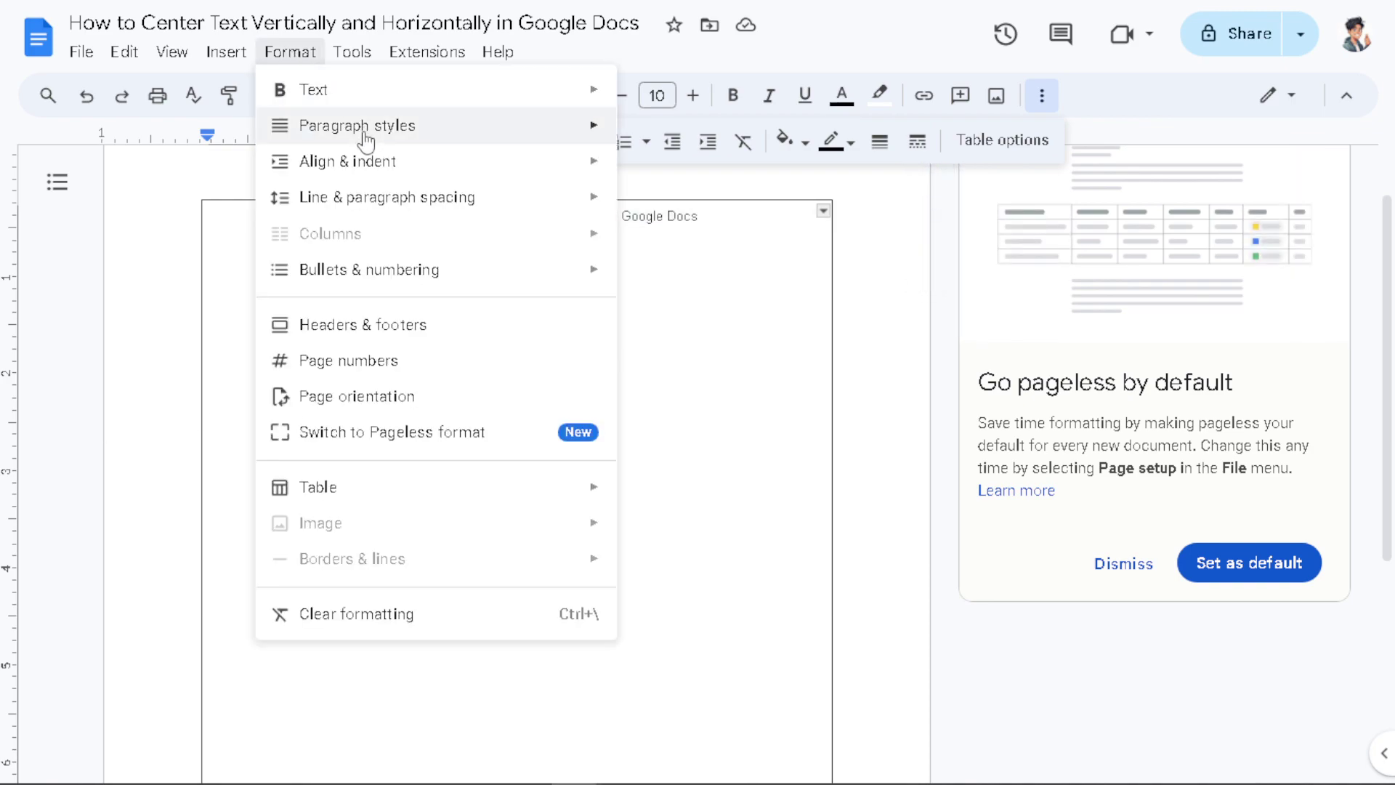
mouse_move(351, 500)
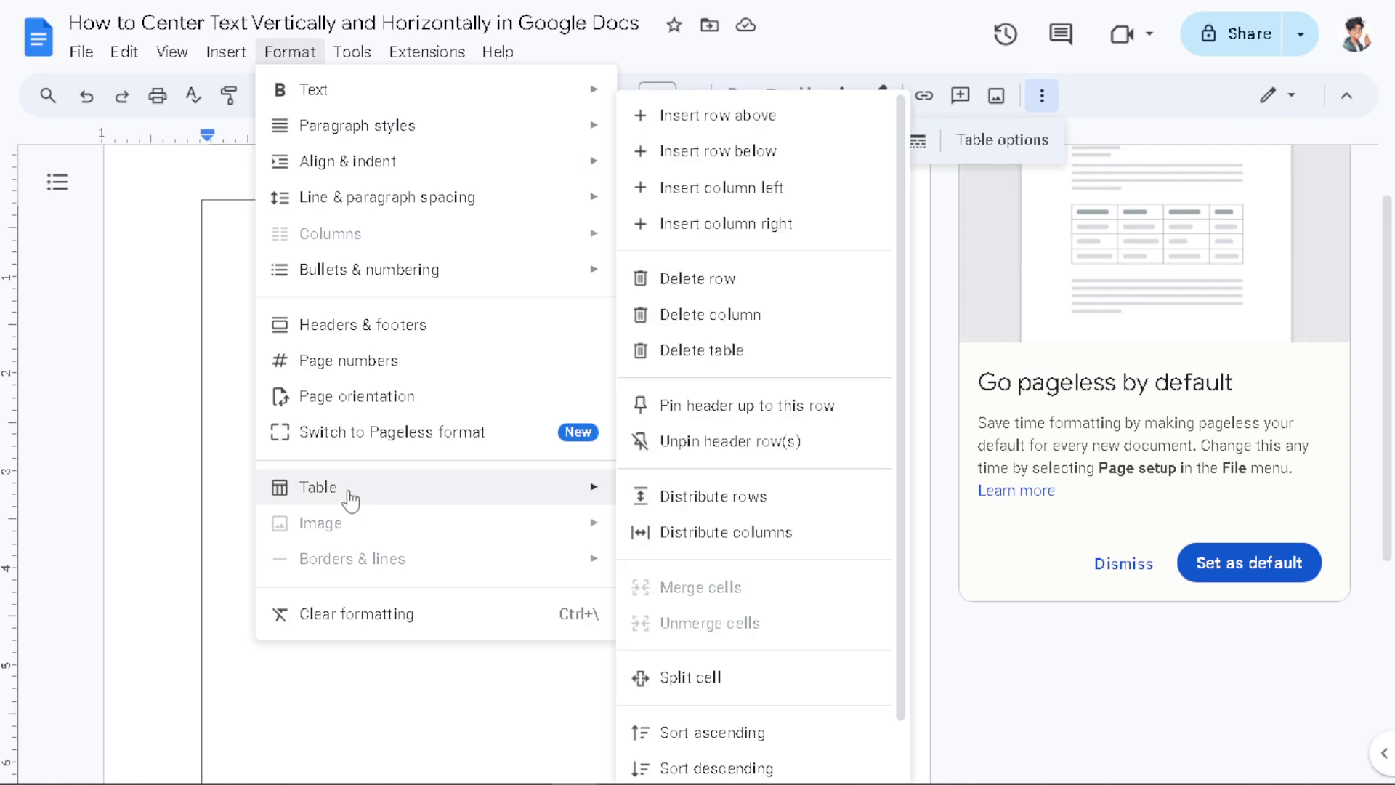
scroll(766, 499, "down", 1)
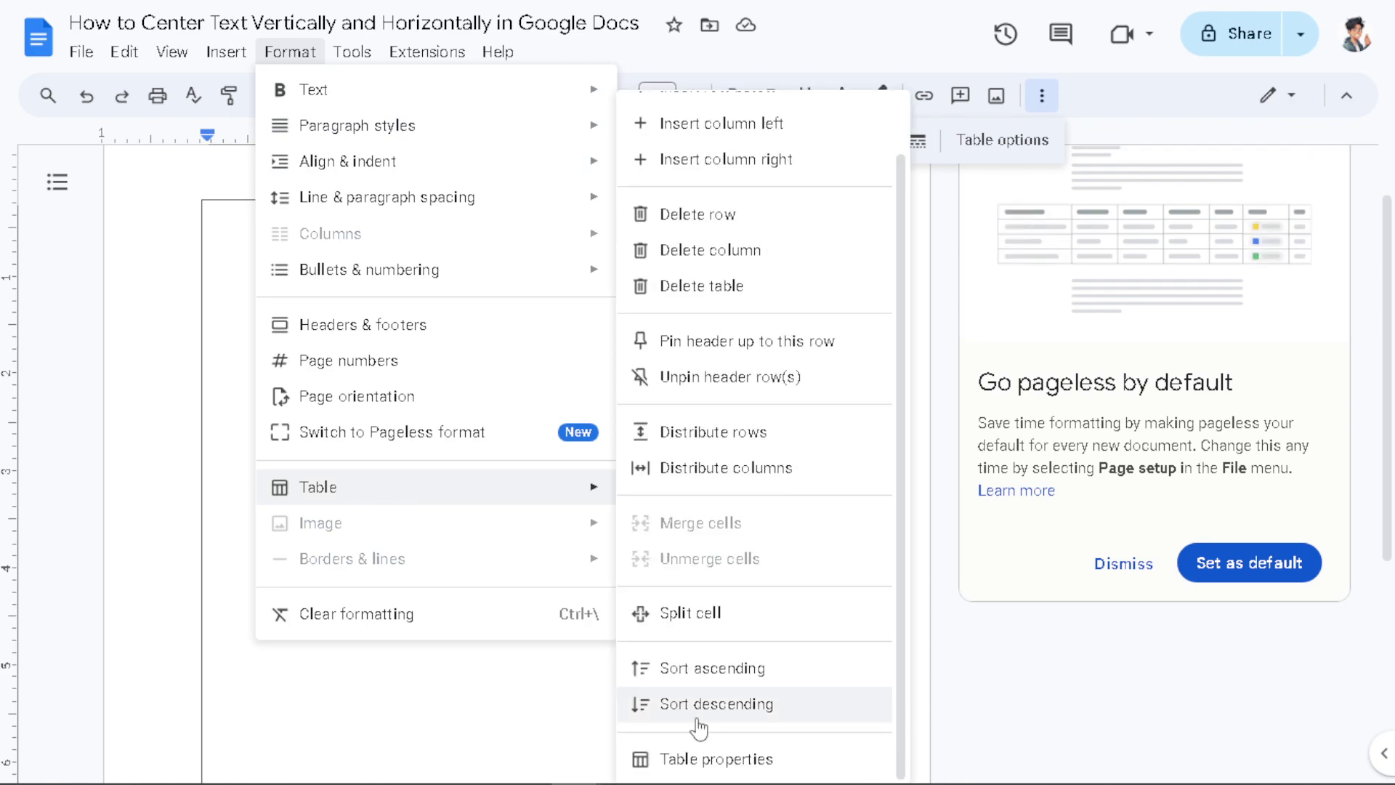
left_click(658, 759)
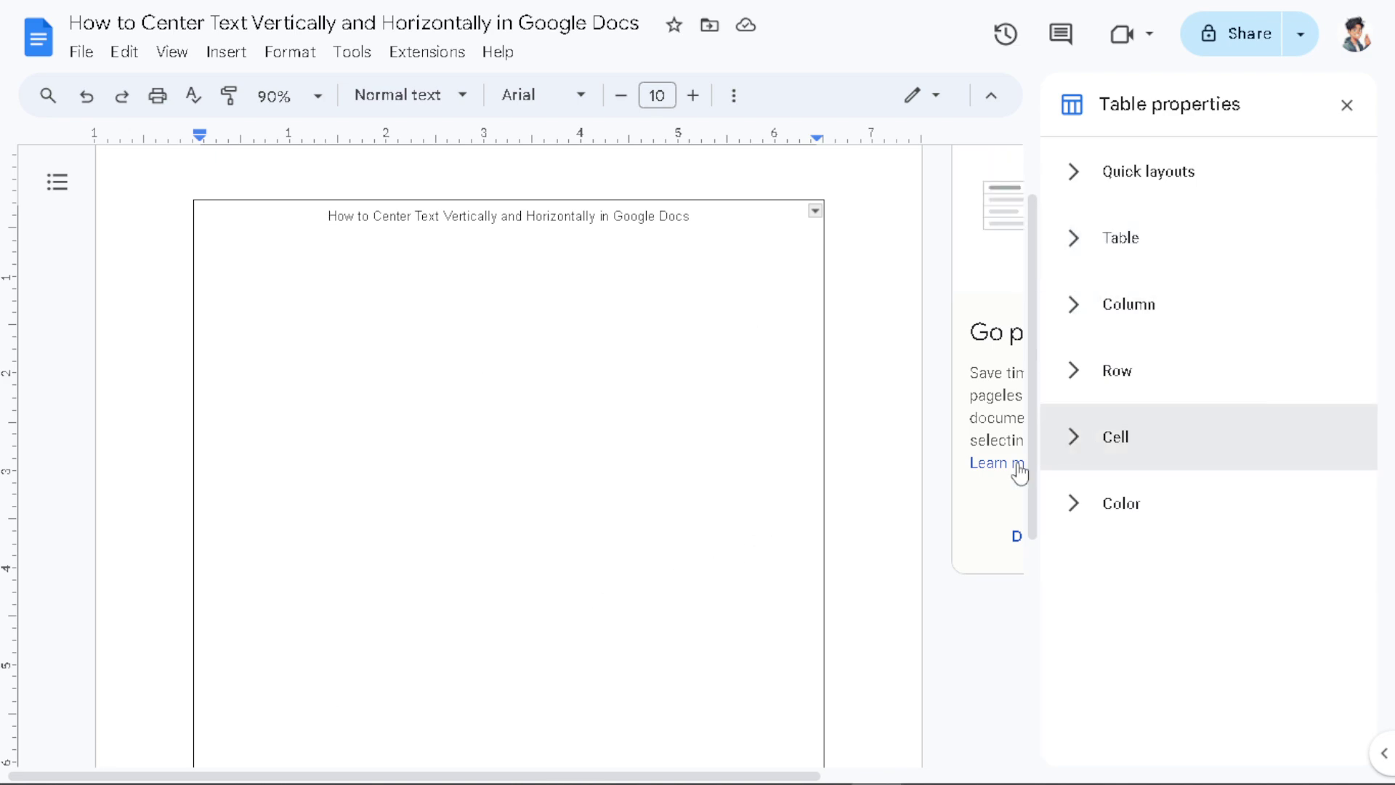
left_click(1082, 447)
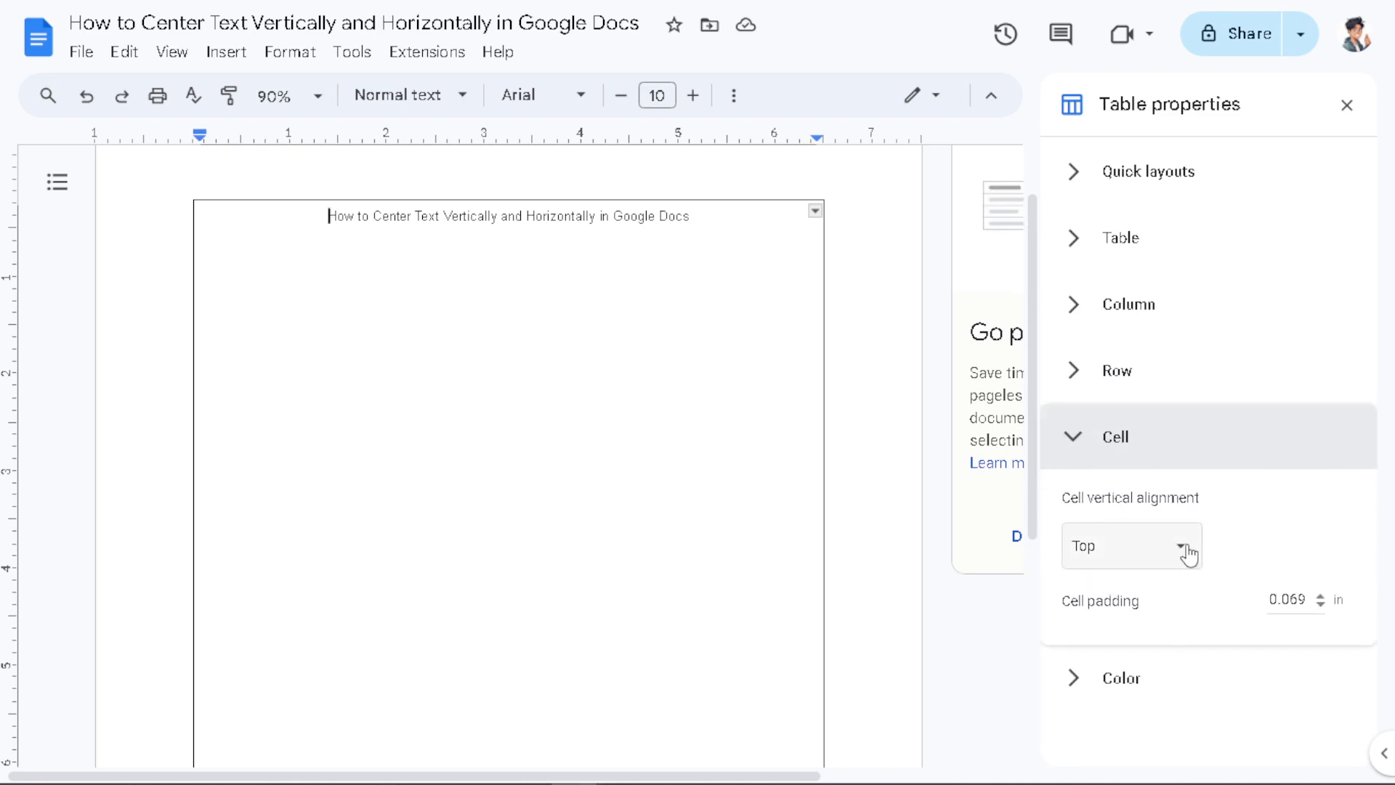
left_click(1188, 554)
left_click(1158, 580)
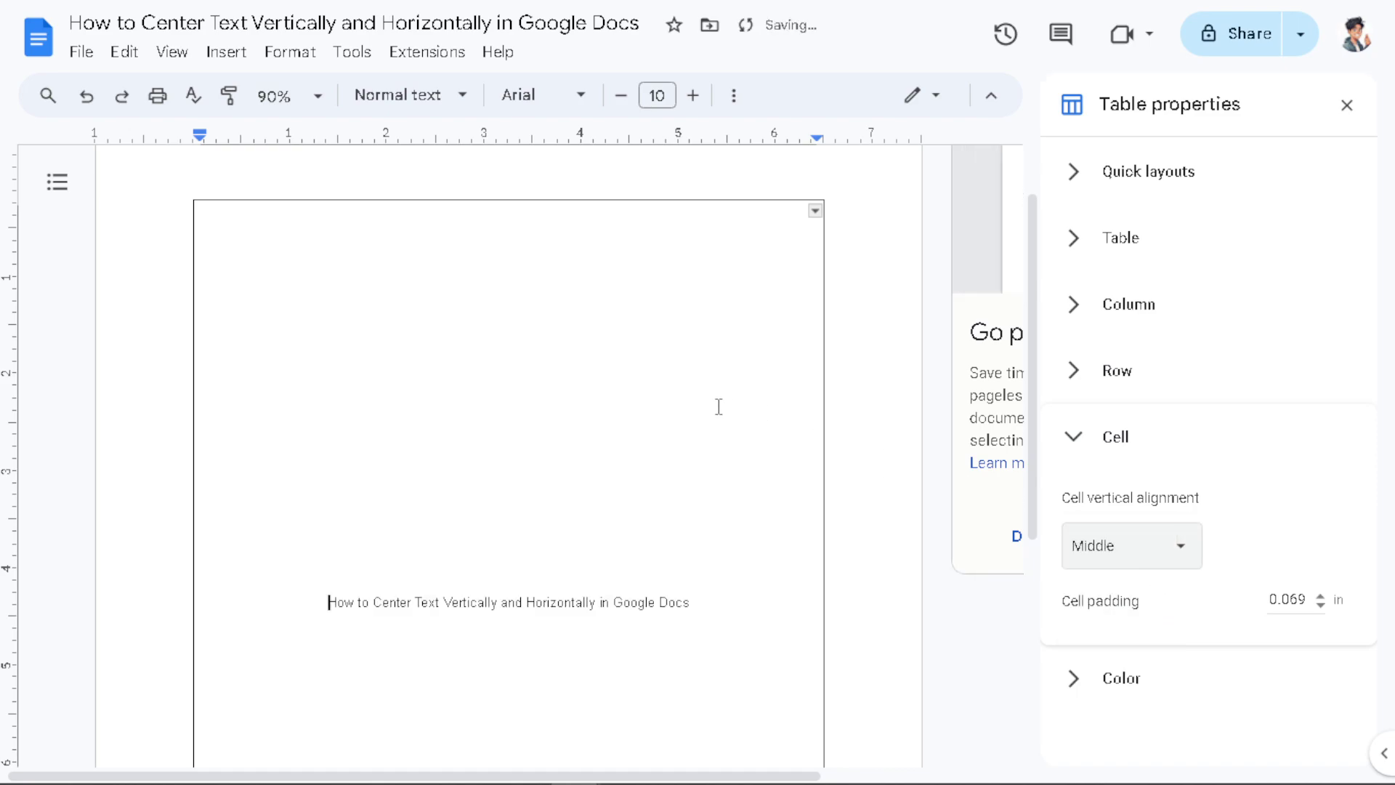
scroll(604, 506, "down", 4)
scroll(607, 504, "up", 1)
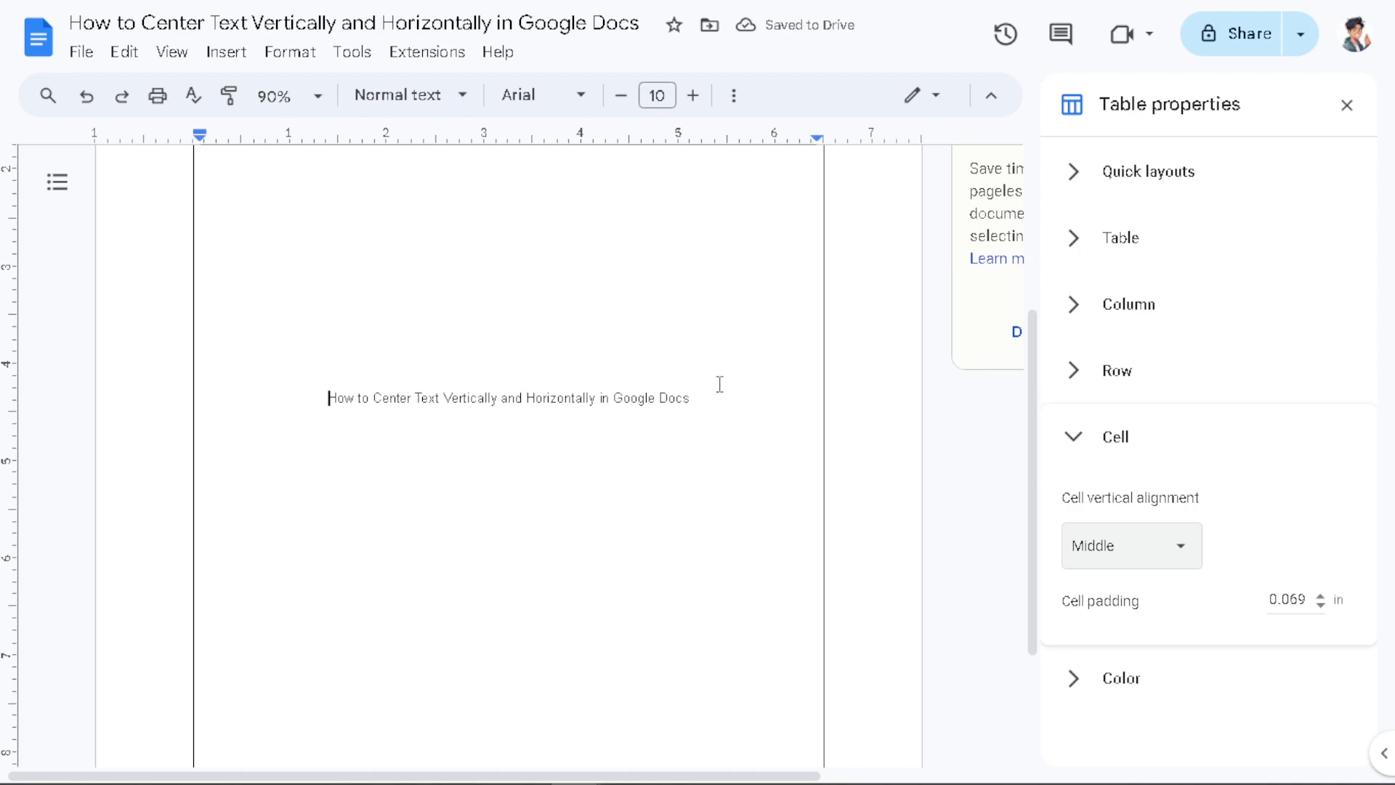
left_click_drag(720, 383, 324, 389)
Change the title font to Amatic SC at size 50.
left_click(581, 96)
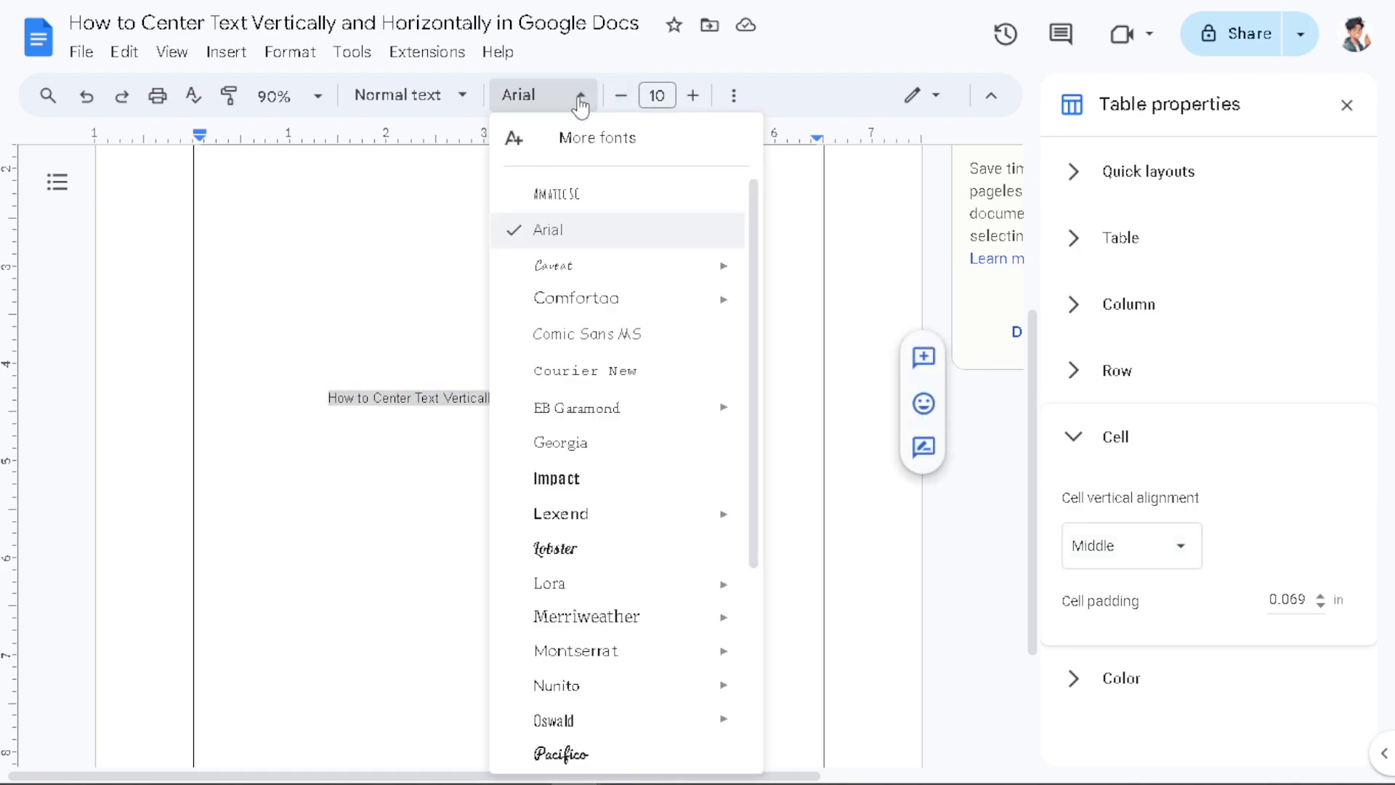
left_click(575, 198)
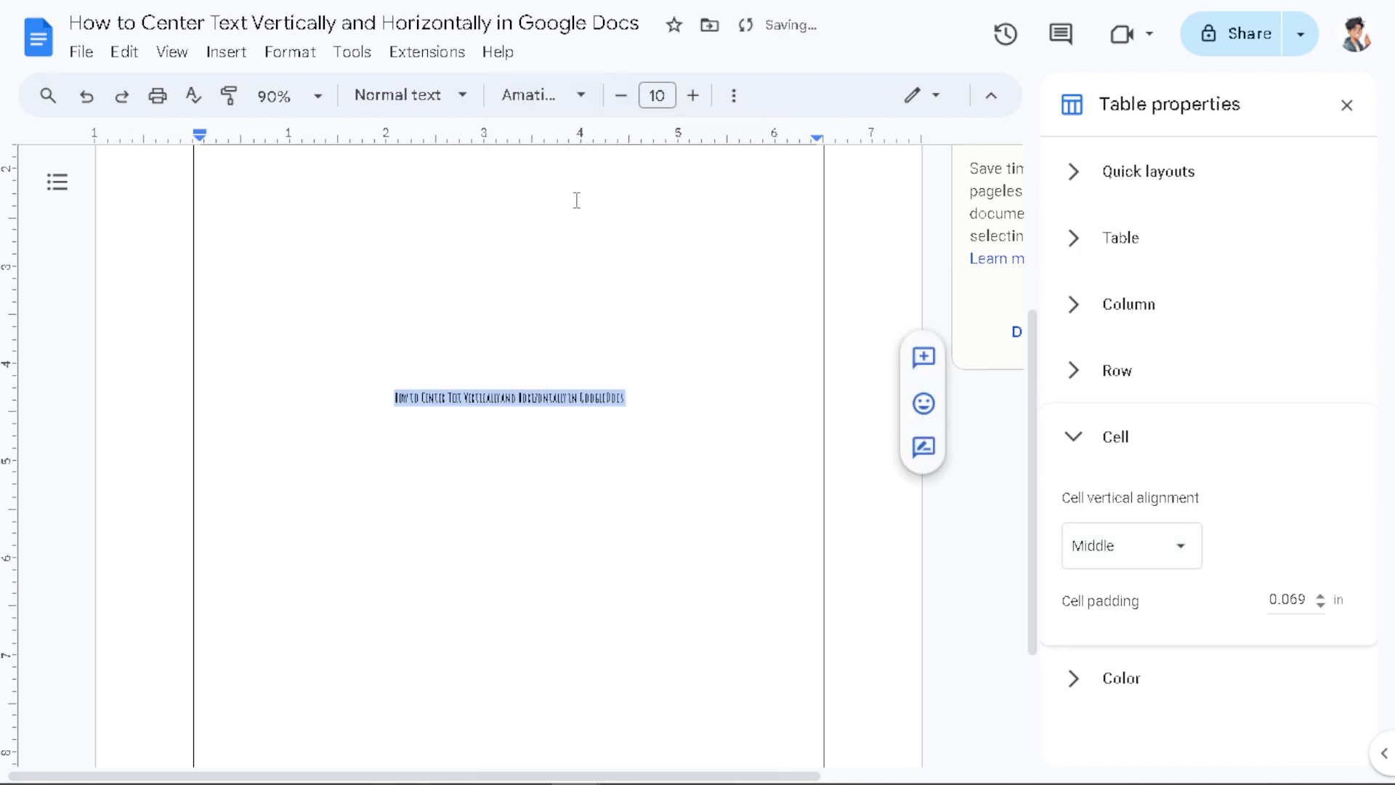
left_click(656, 97)
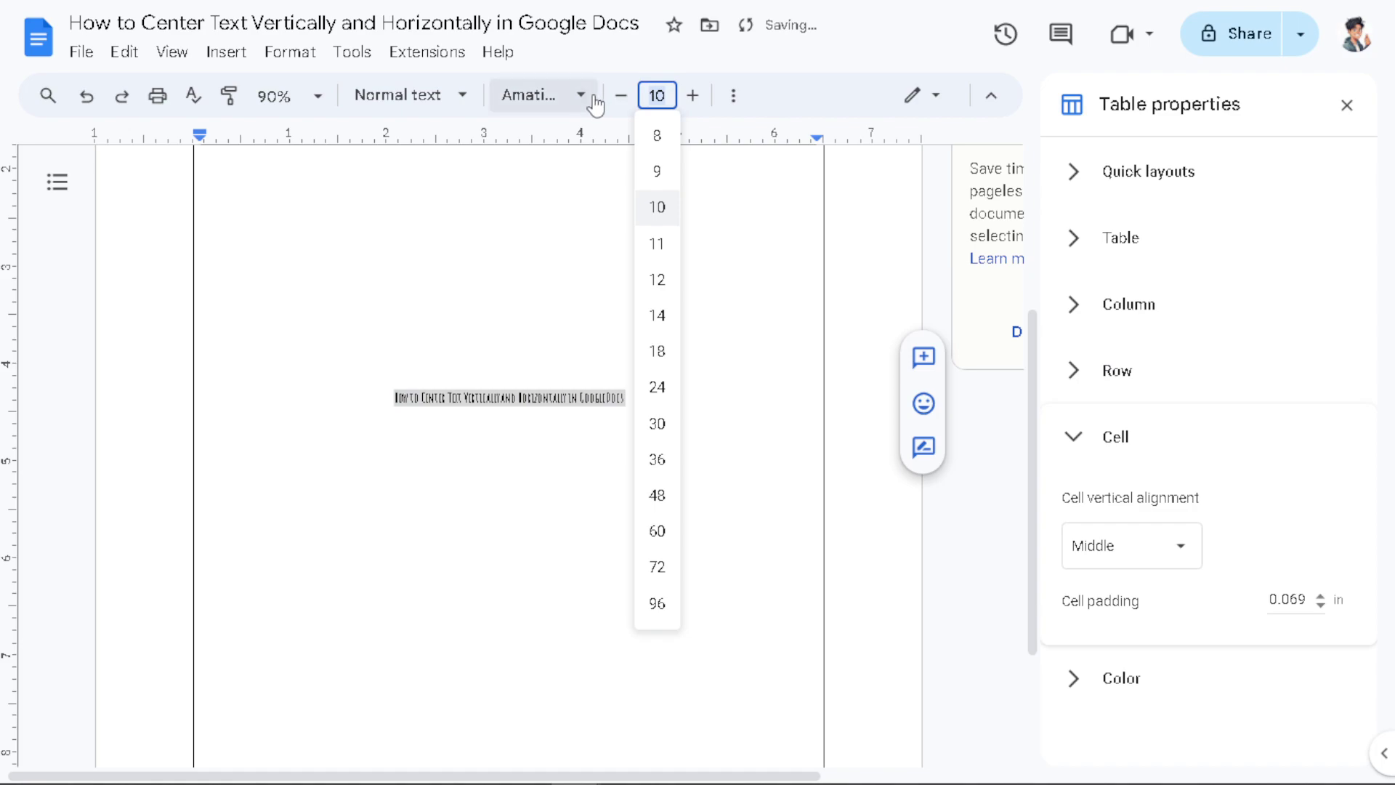
type("50")
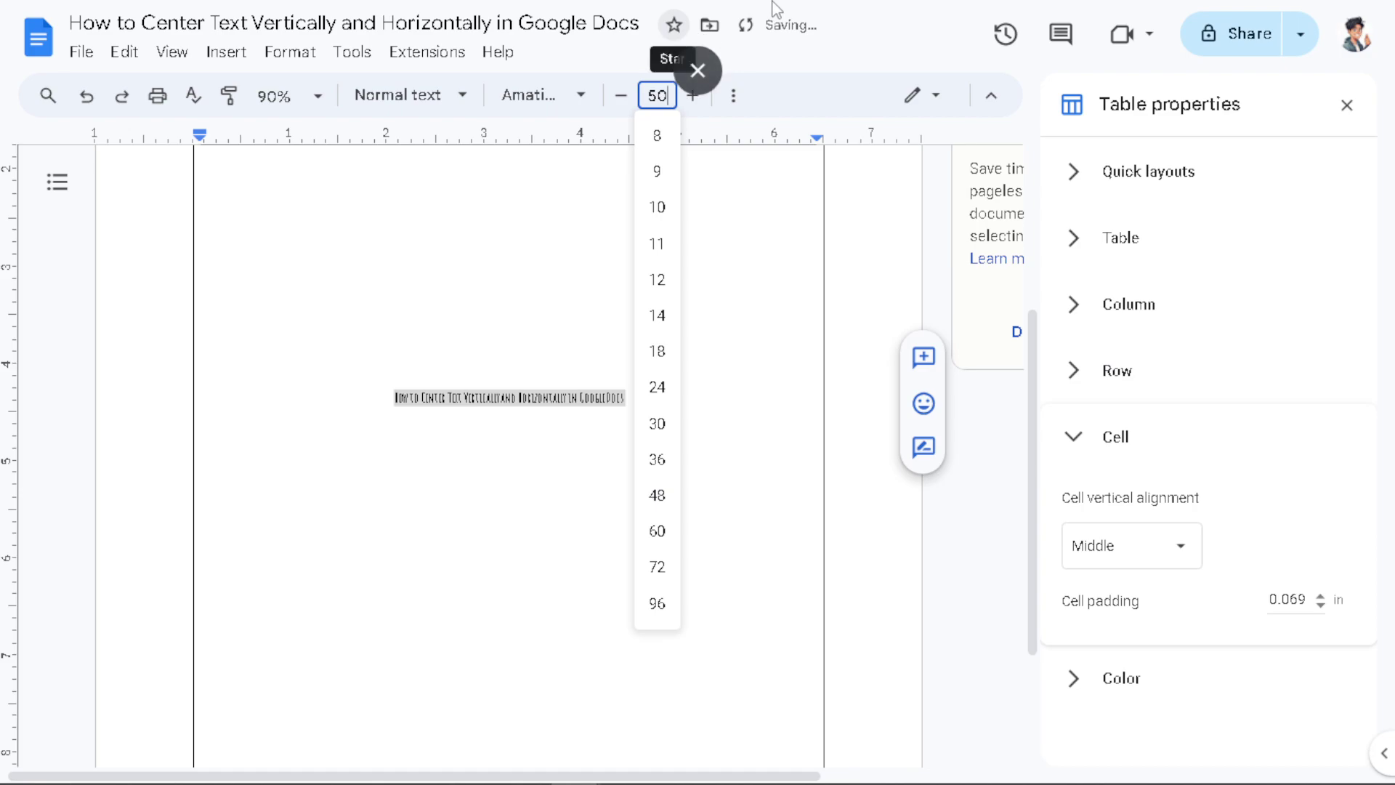
key("Return")
left_click(676, 534)
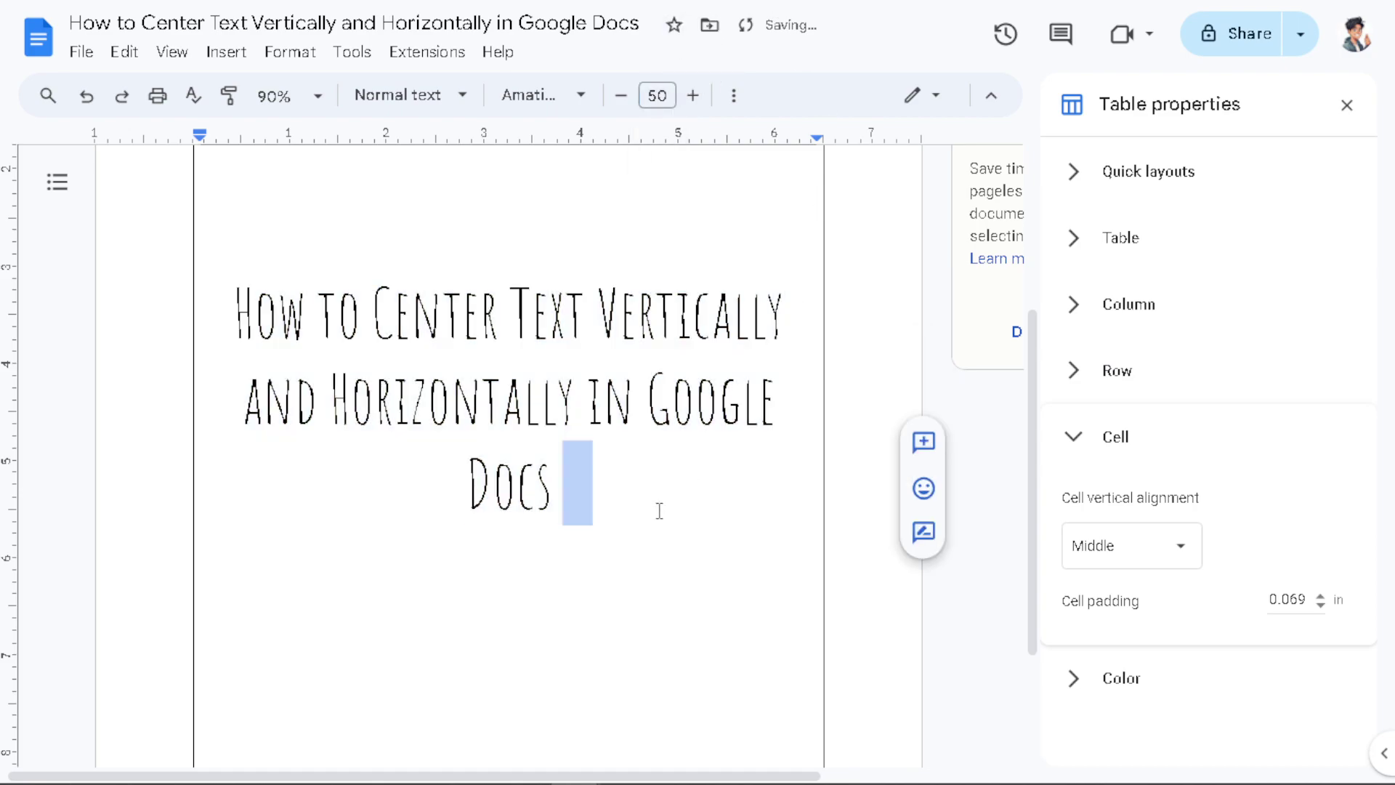
left_click_drag(642, 520, 219, 311)
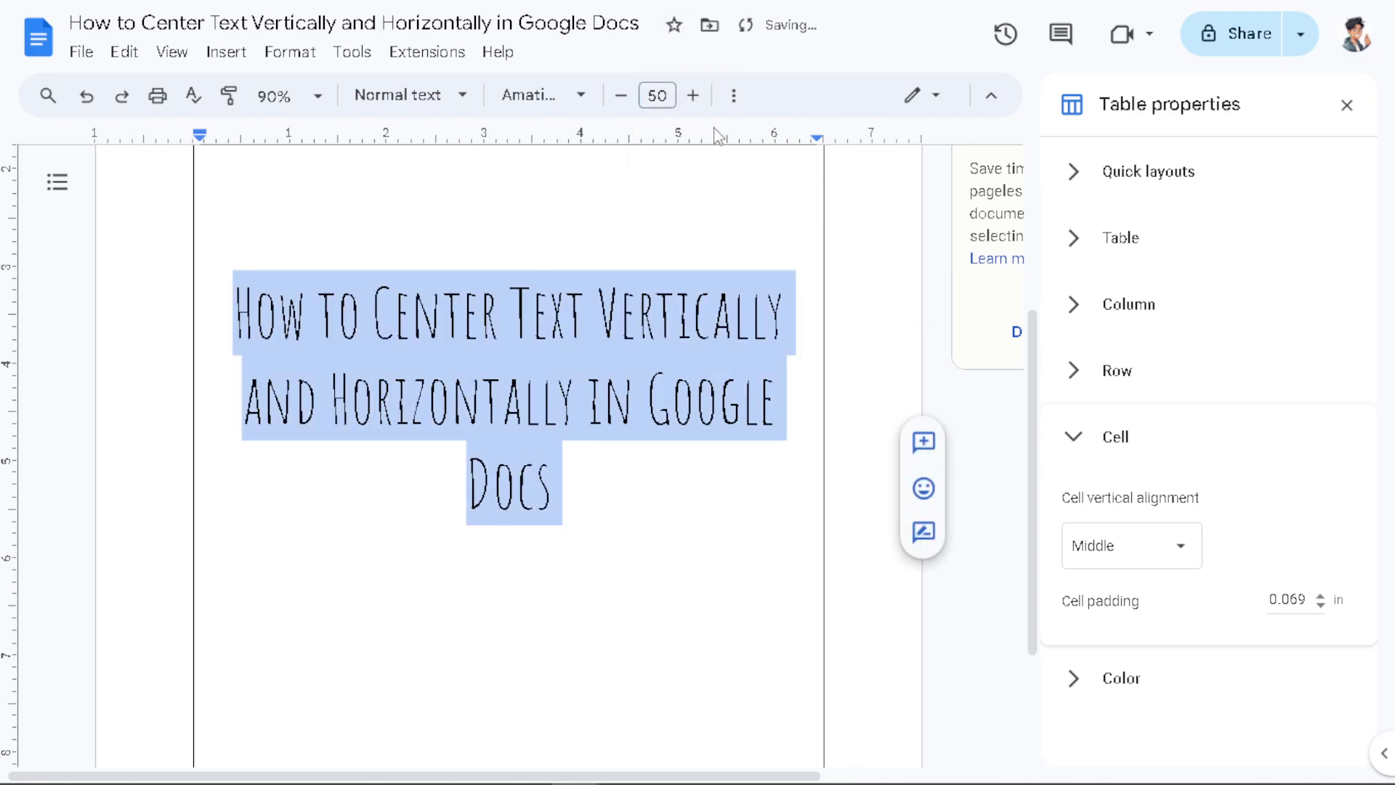
Give the table red borders and a yellow cell background.
left_click(735, 95)
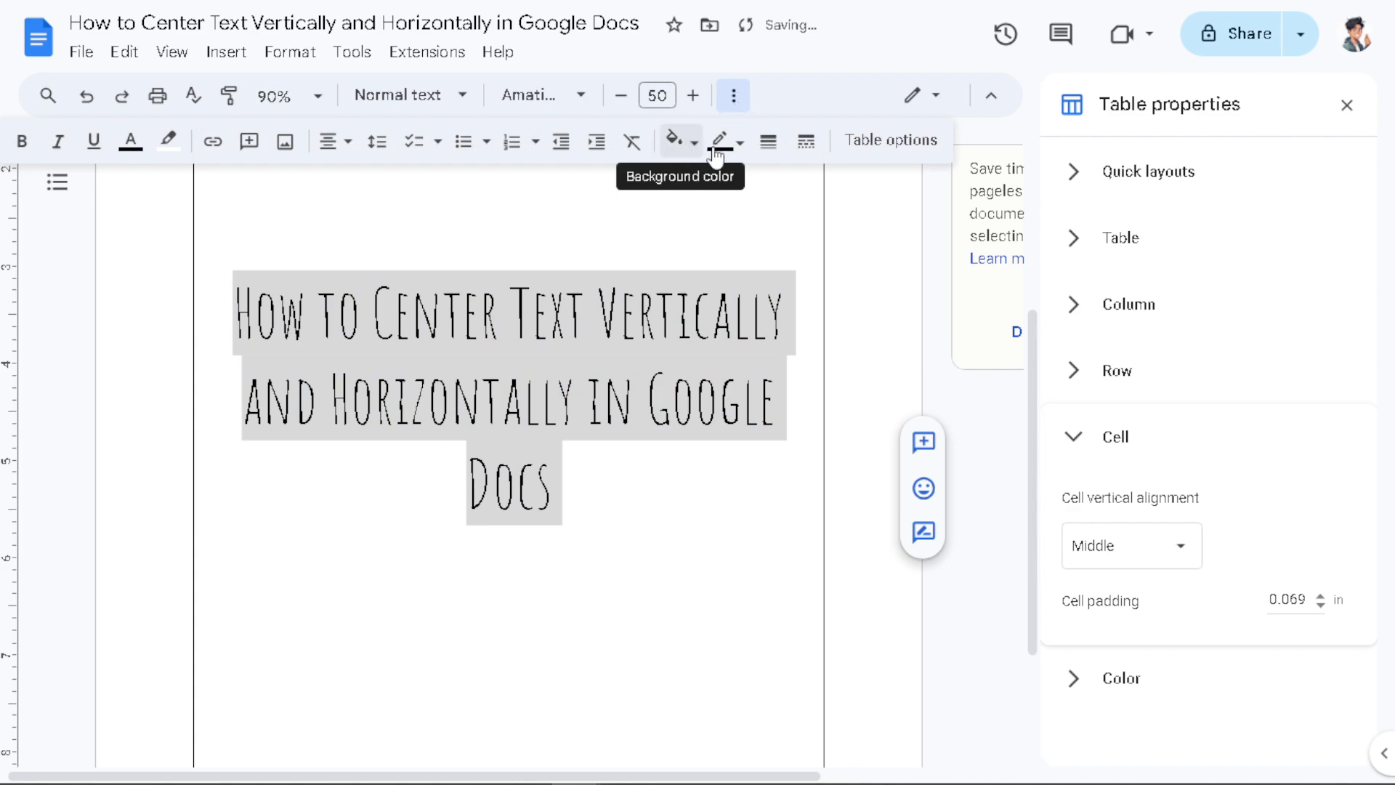
left_click(741, 146)
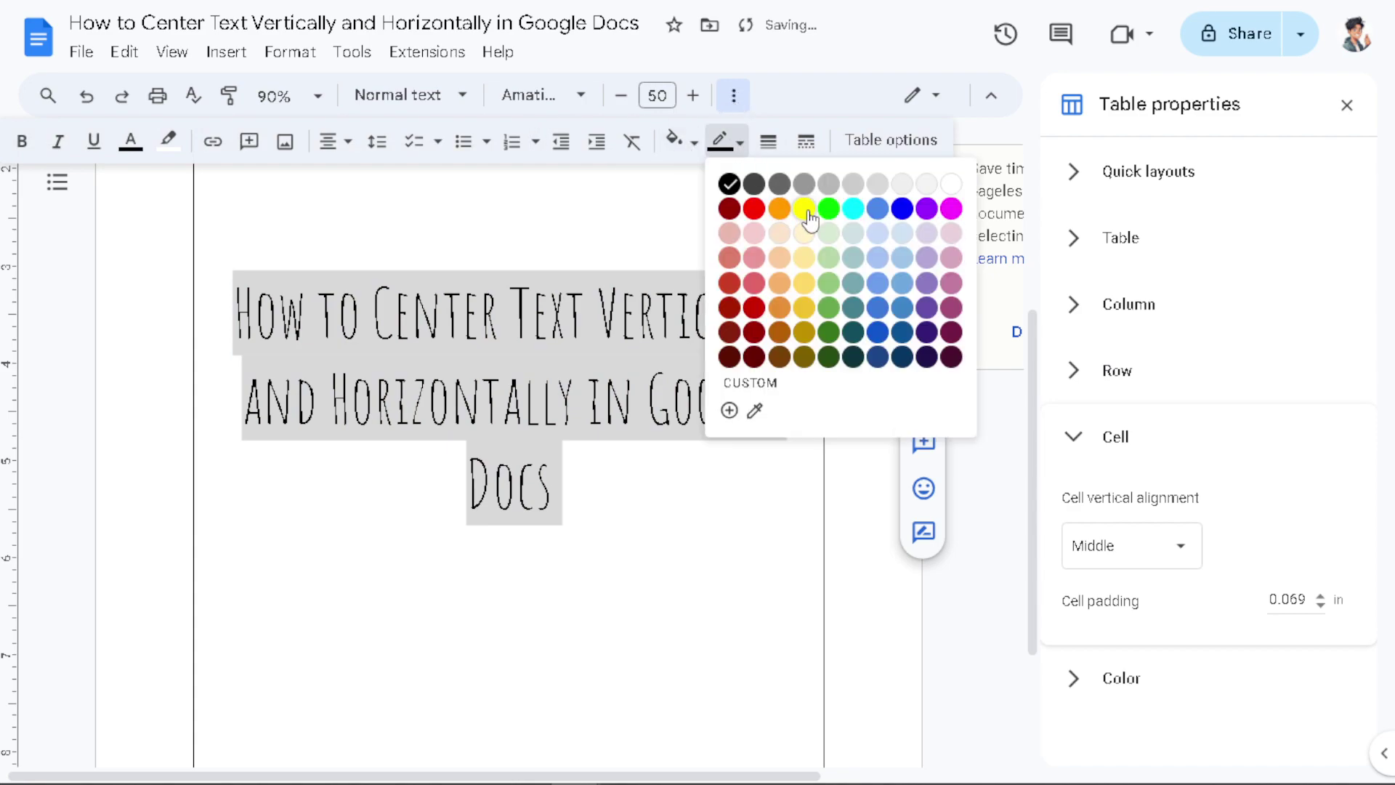
left_click(756, 211)
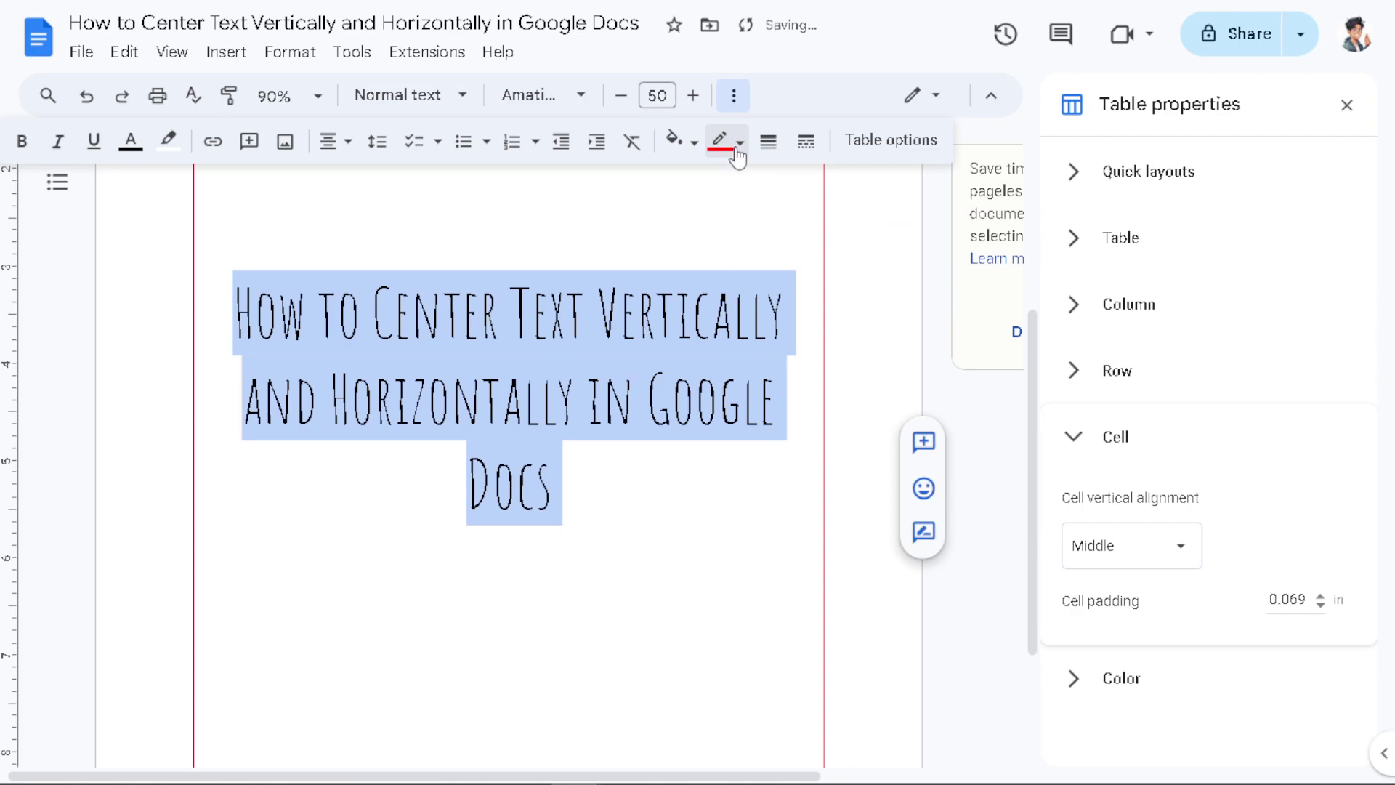
left_click(694, 144)
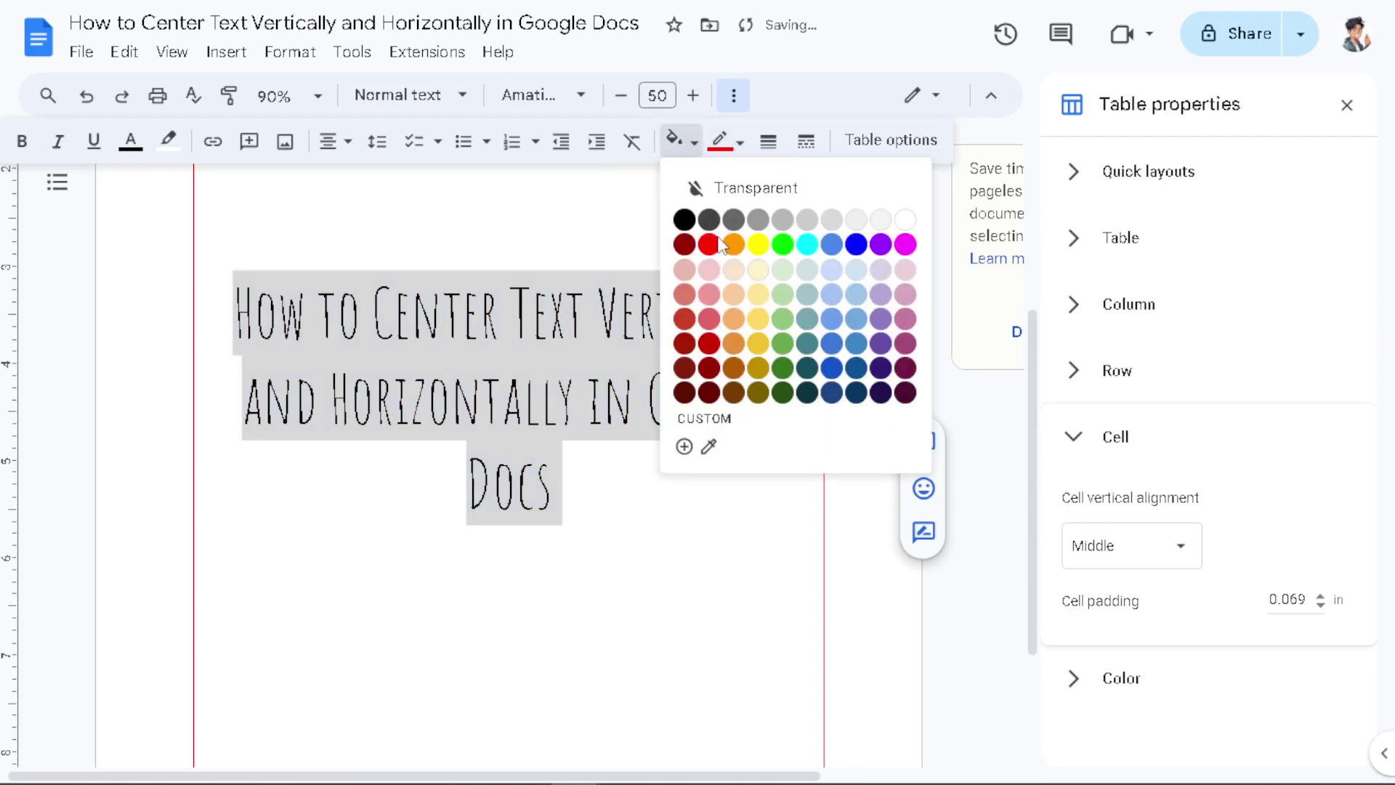
left_click(762, 251)
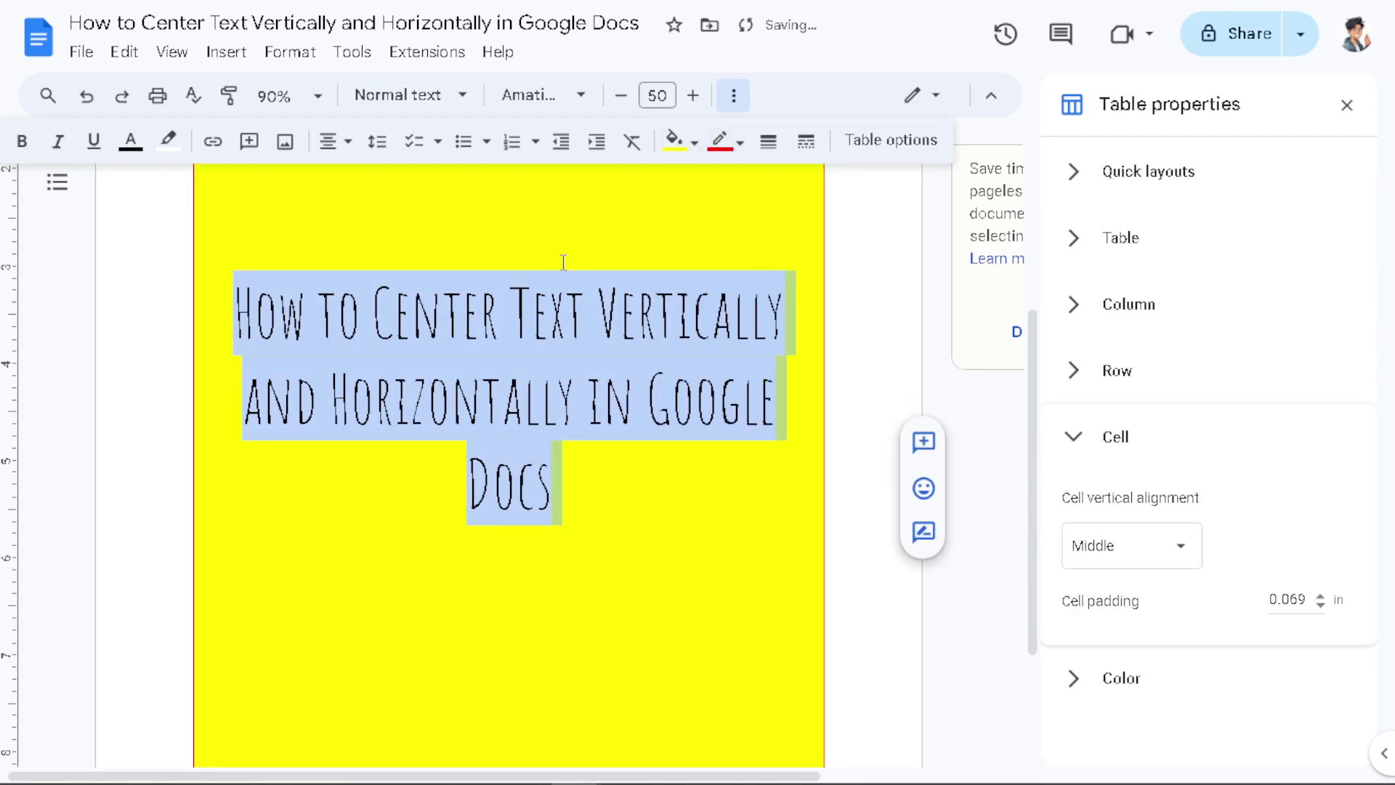
Make the title text bold and red.
left_click(539, 291)
left_click_drag(550, 486, 237, 314)
left_click(131, 146)
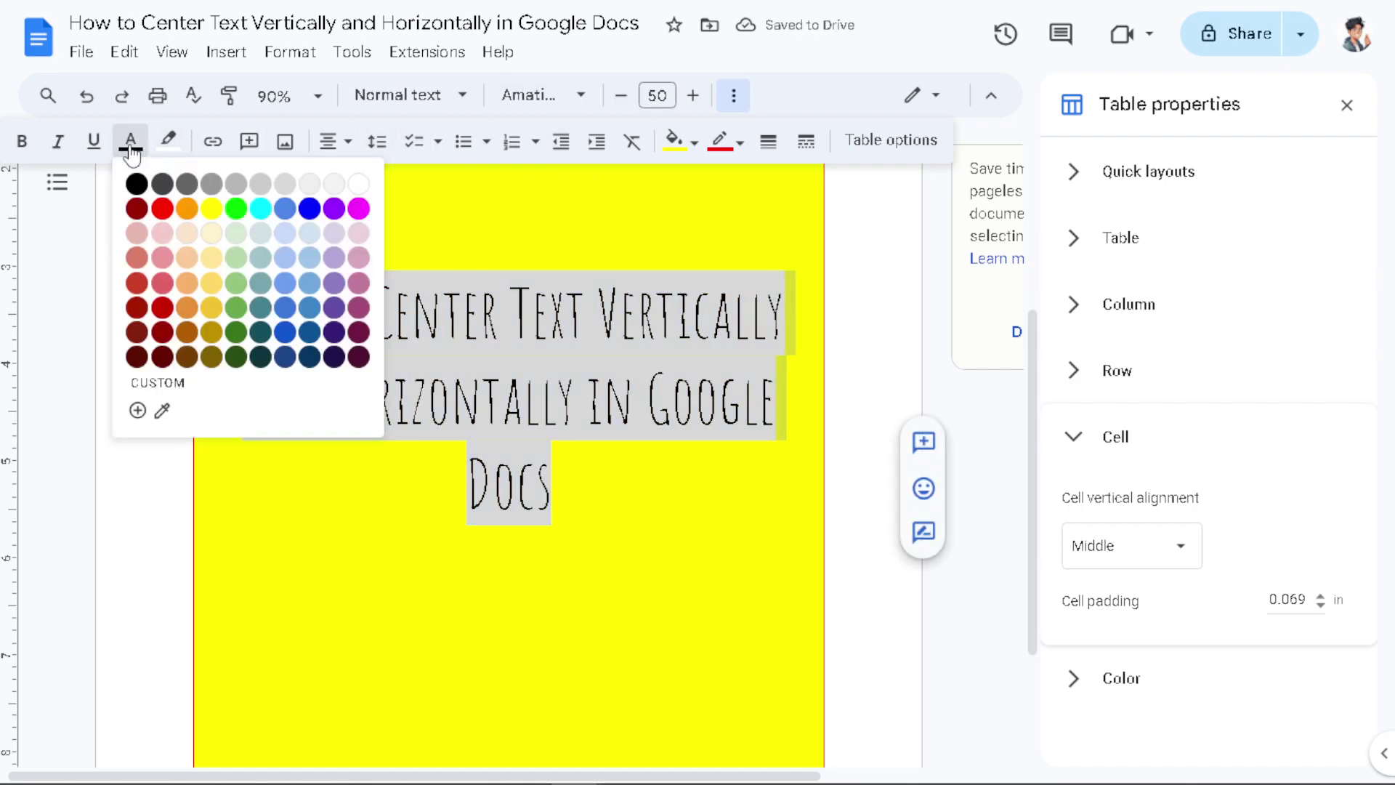
left_click(311, 208)
left_click(22, 141)
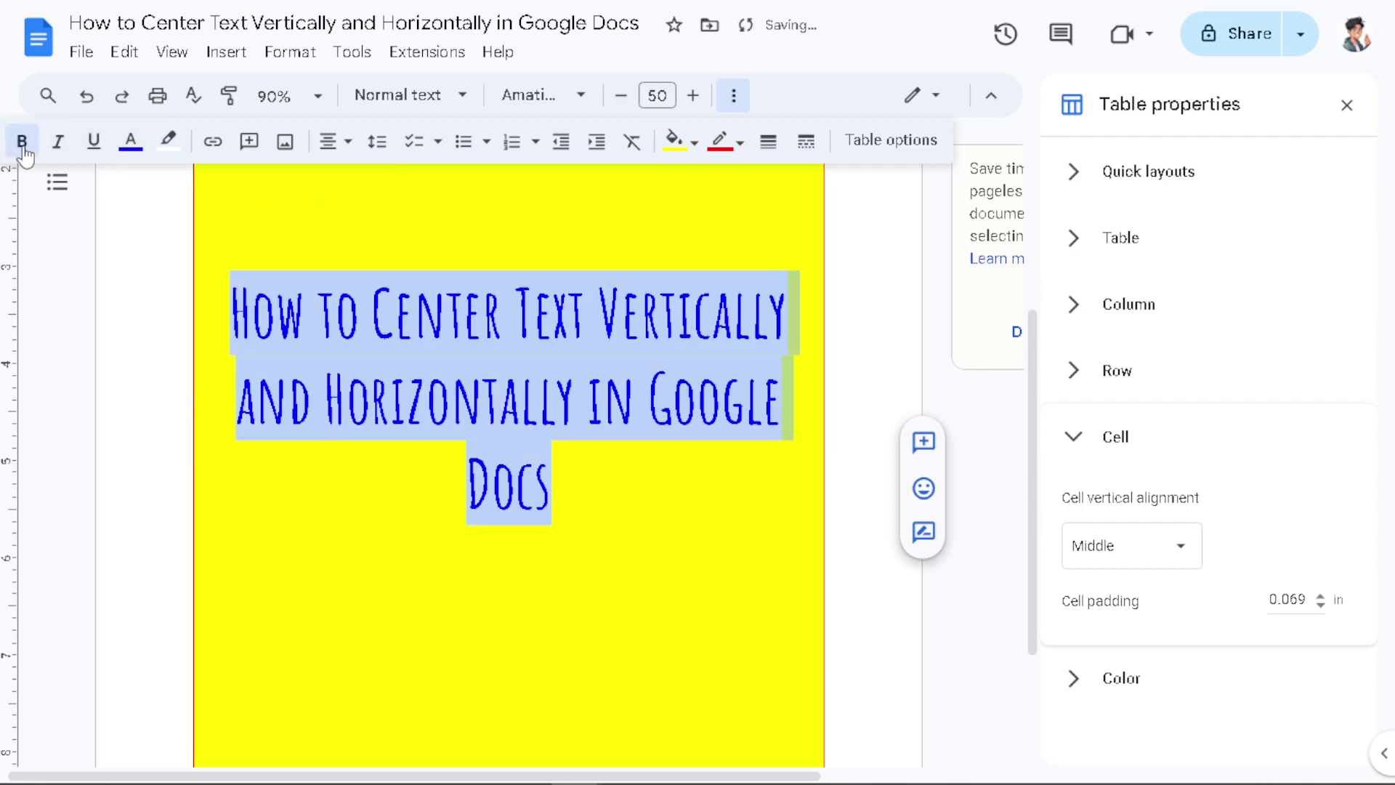
left_click(131, 141)
left_click(155, 210)
left_click(595, 458)
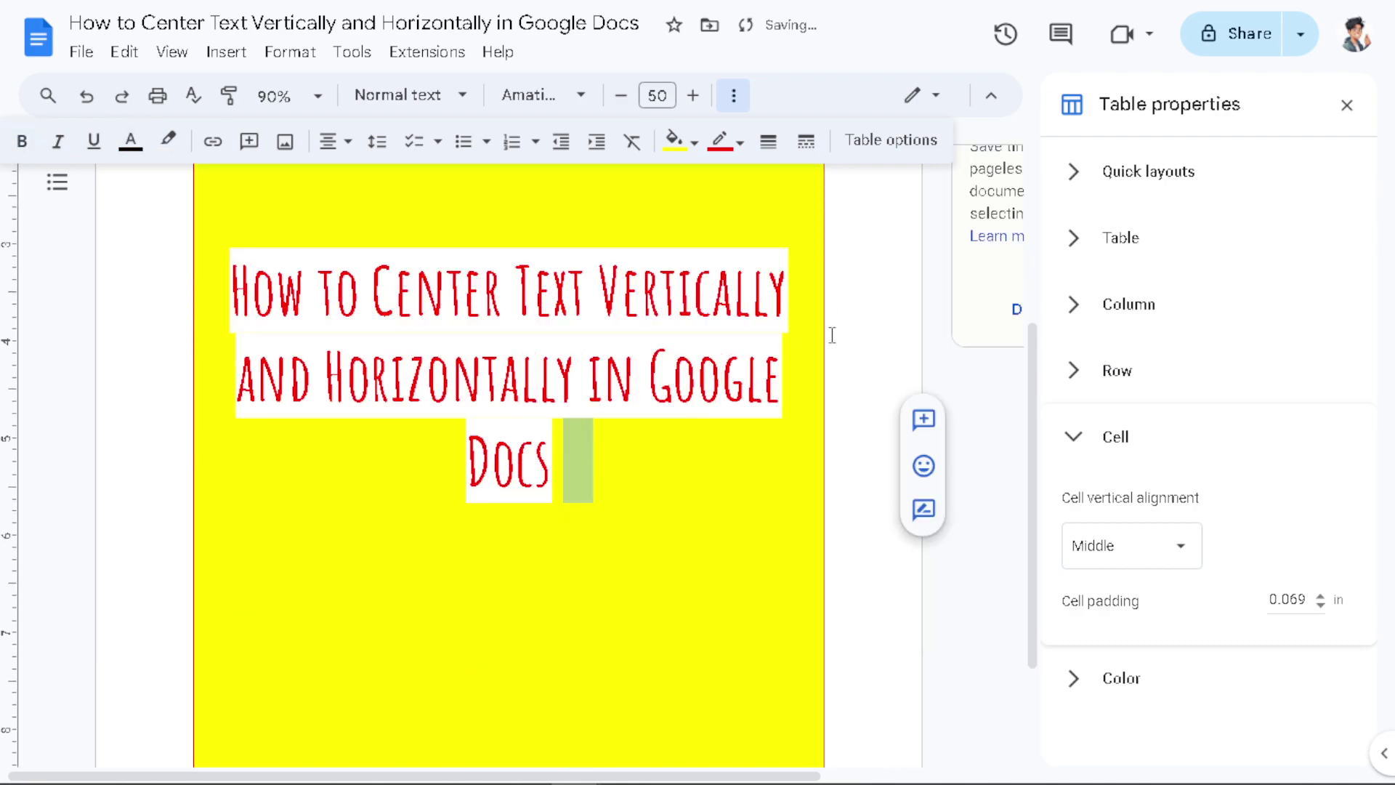
Reselect the title text and then the entire table cell.
scroll(832, 335, "up", 4)
scroll(483, 360, "down", 6)
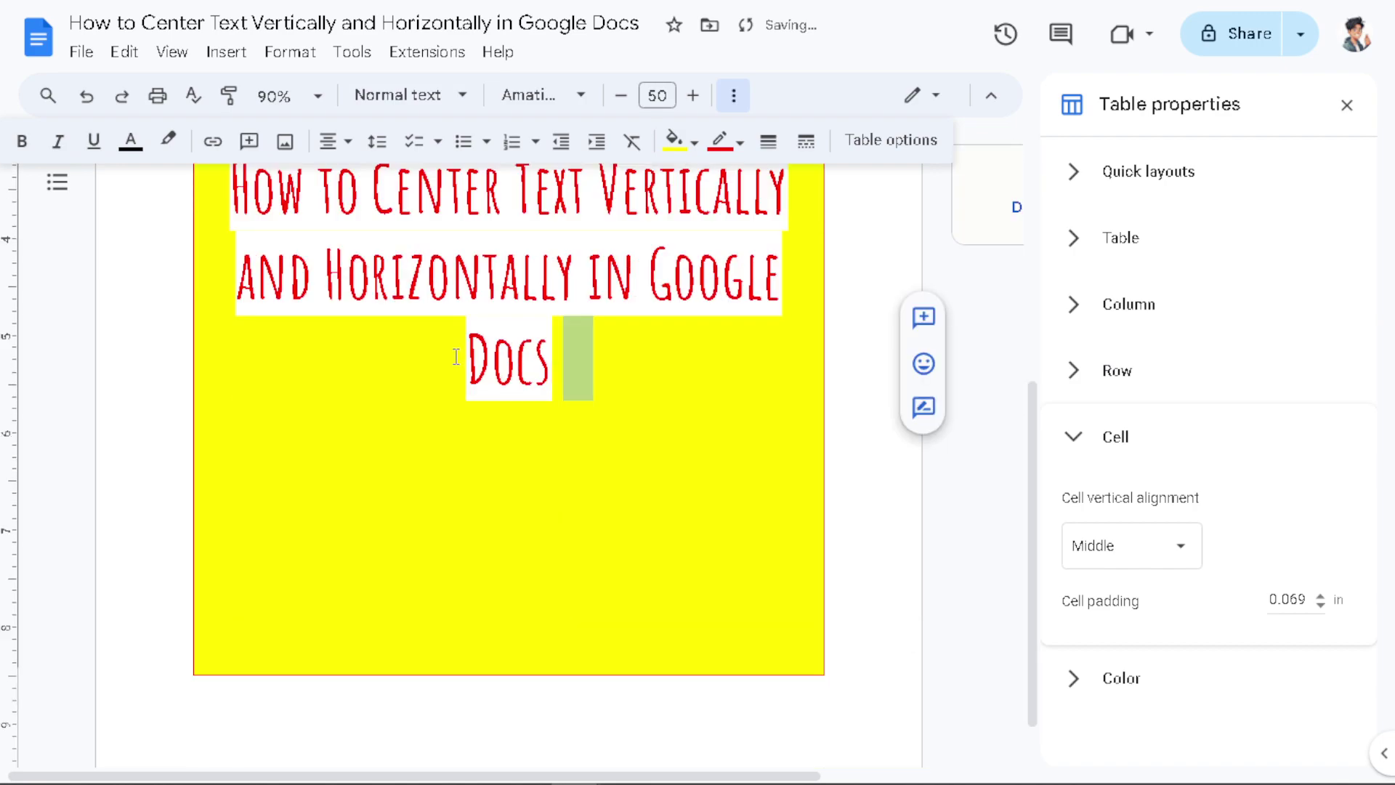
scroll(467, 321, "up", 3)
left_click_drag(271, 306, 672, 548)
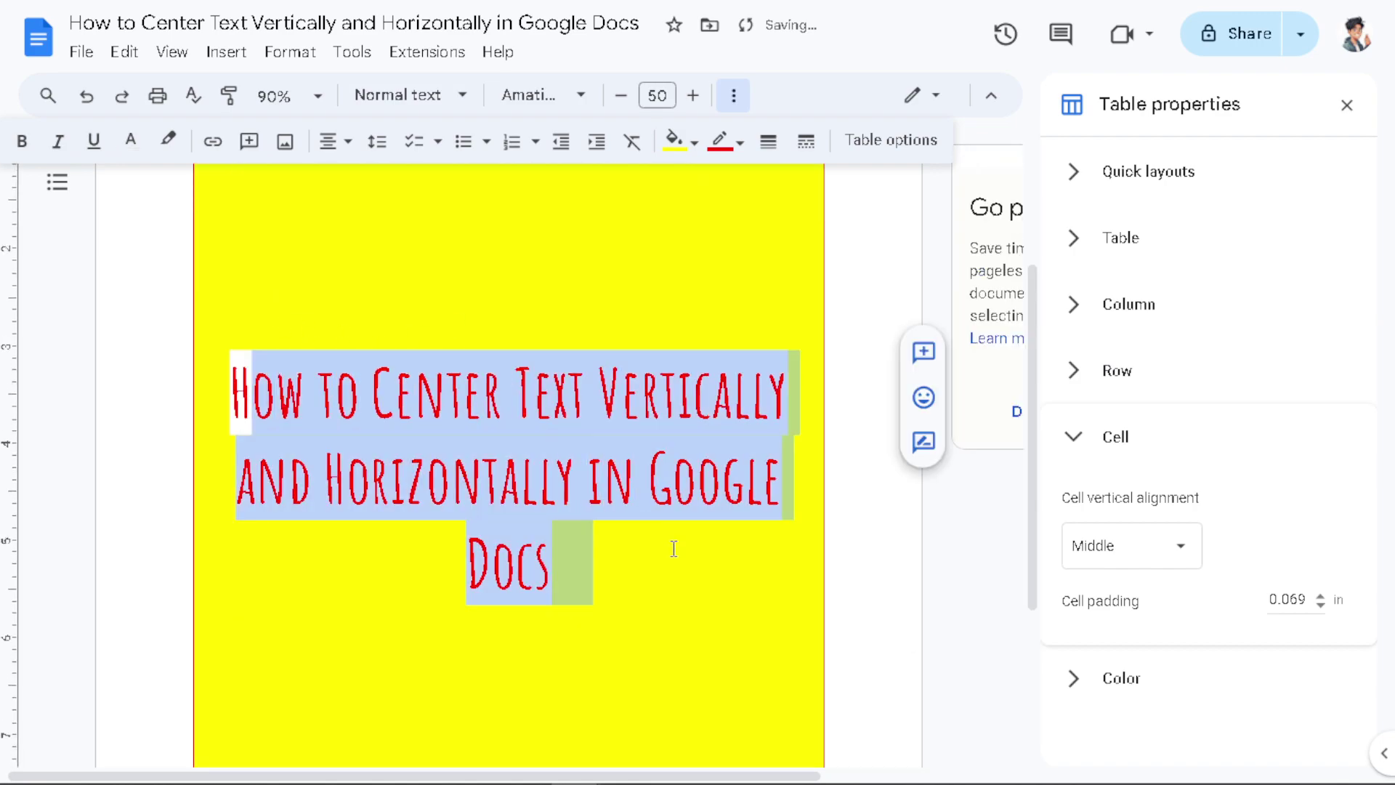
left_click(444, 329)
left_click_drag(247, 336, 686, 458)
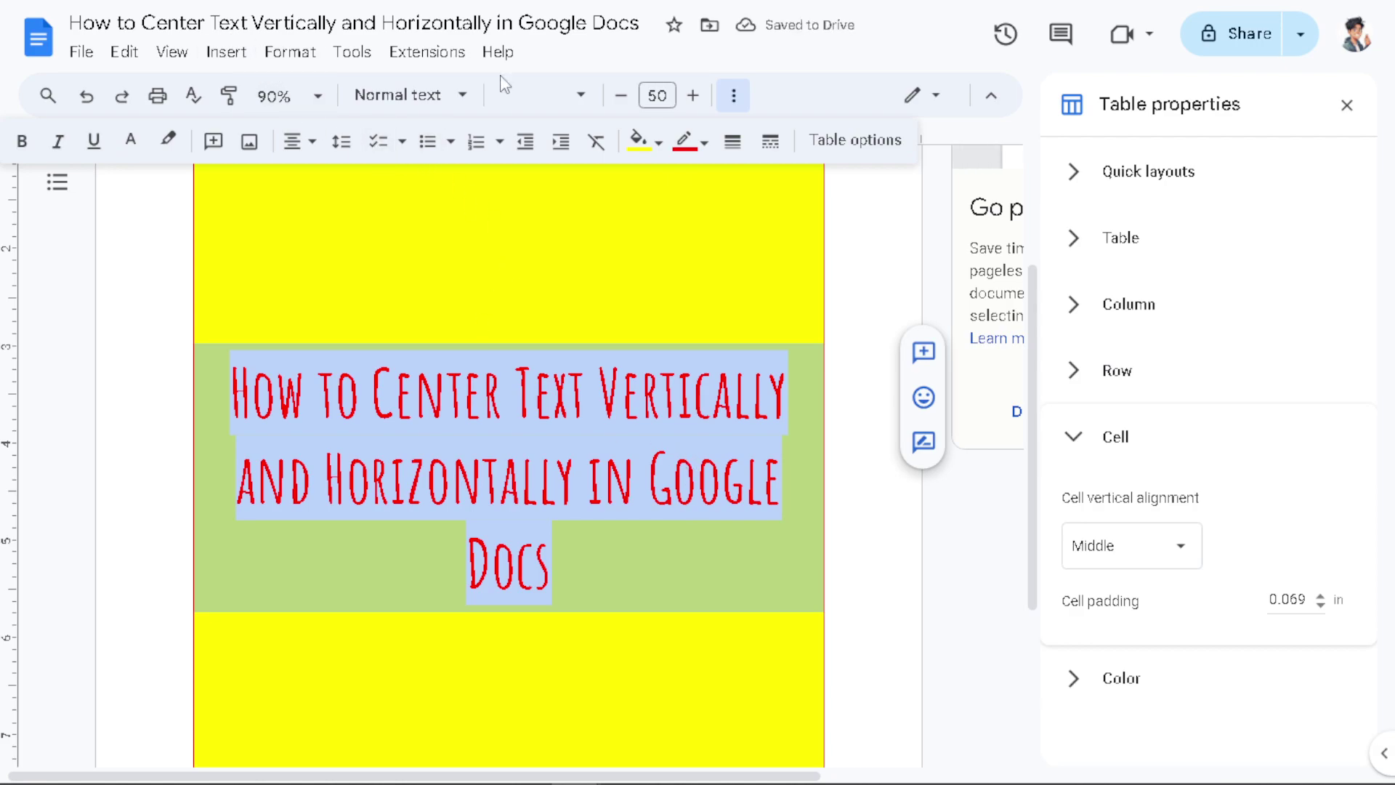
left_click(290, 52)
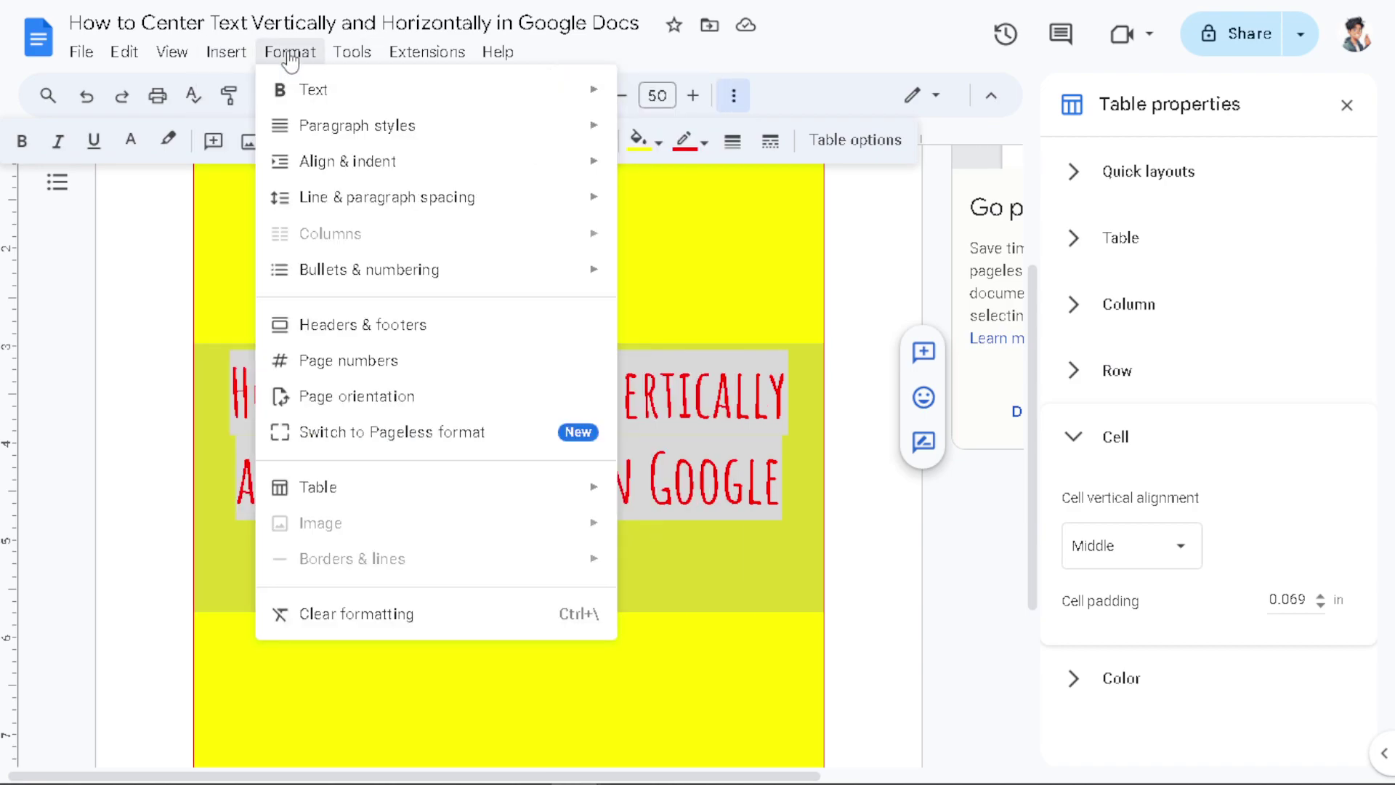
mouse_move(411, 492)
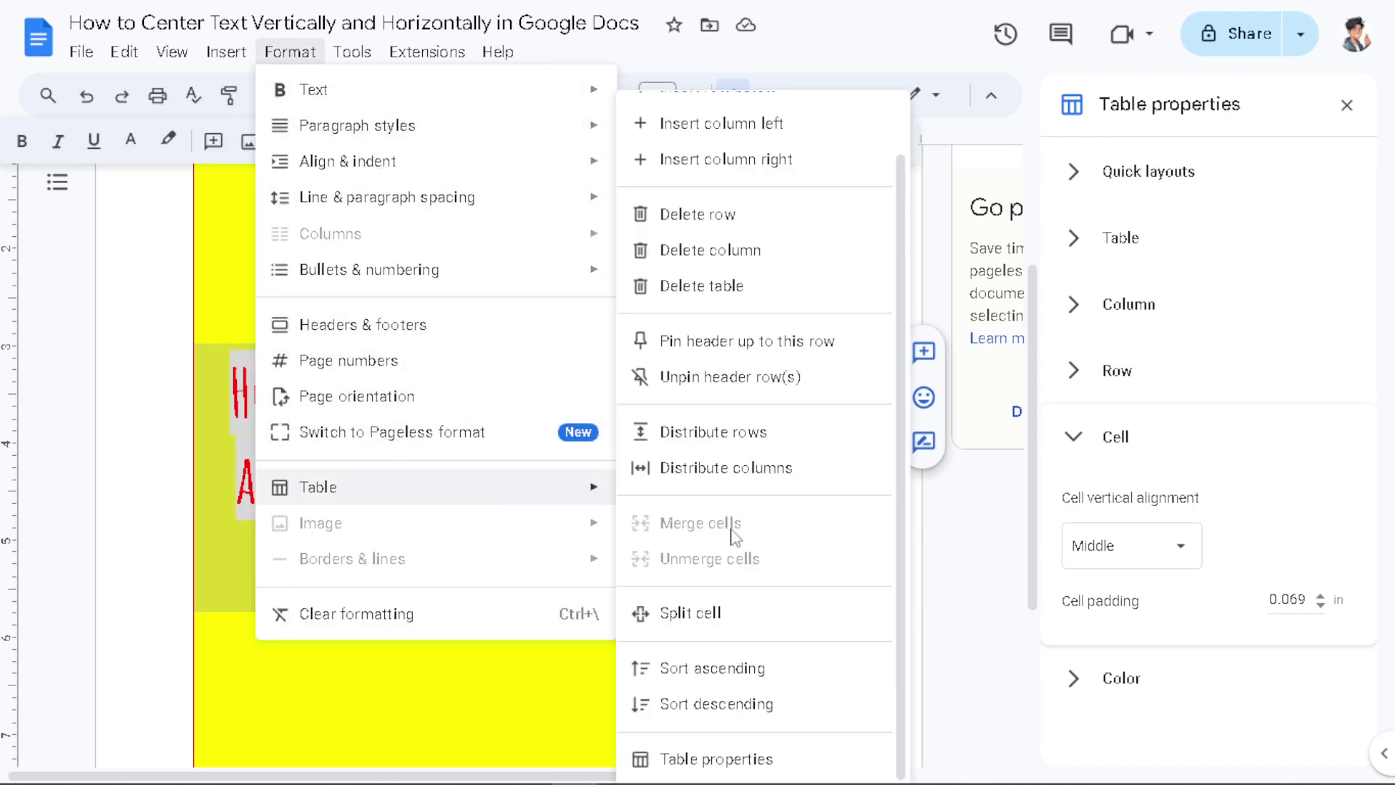
left_click(705, 759)
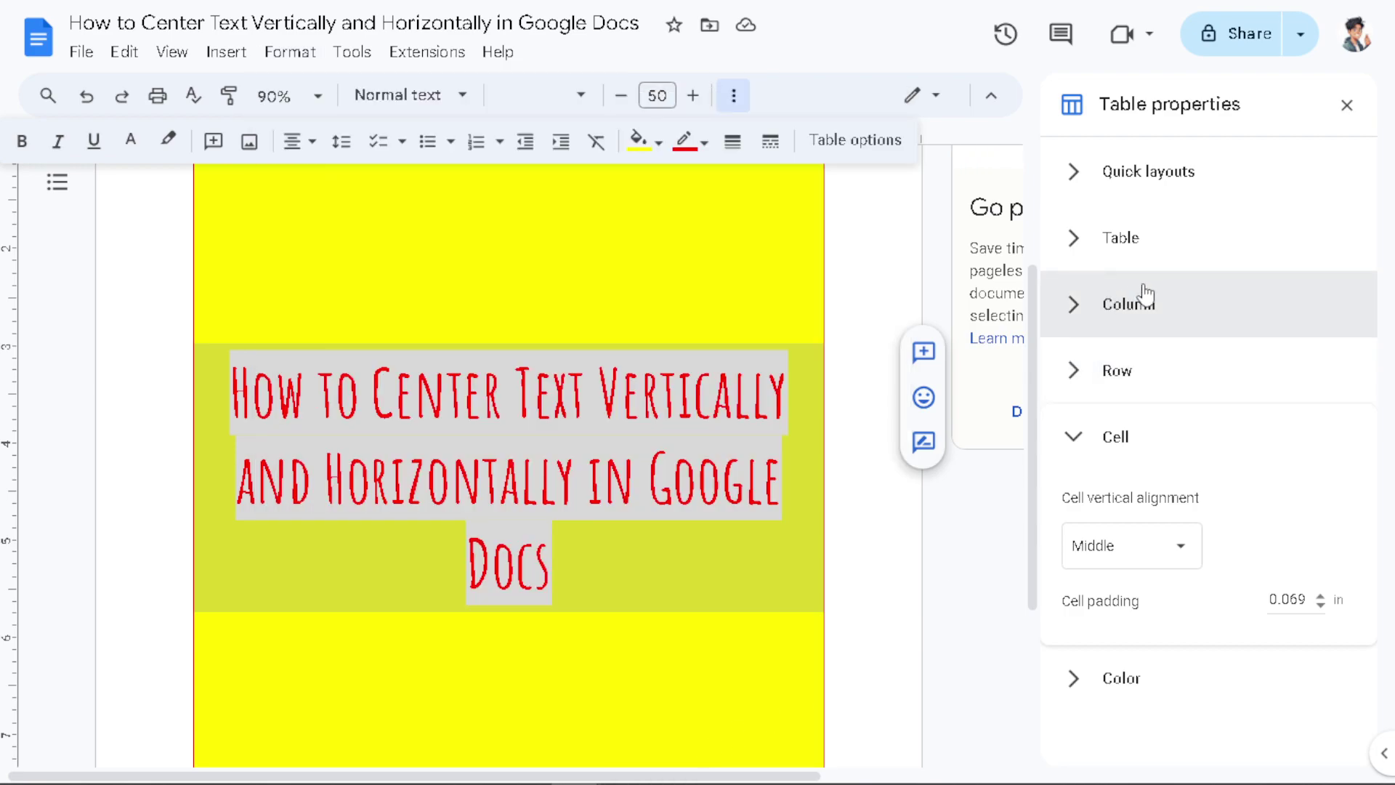
left_click(1078, 450)
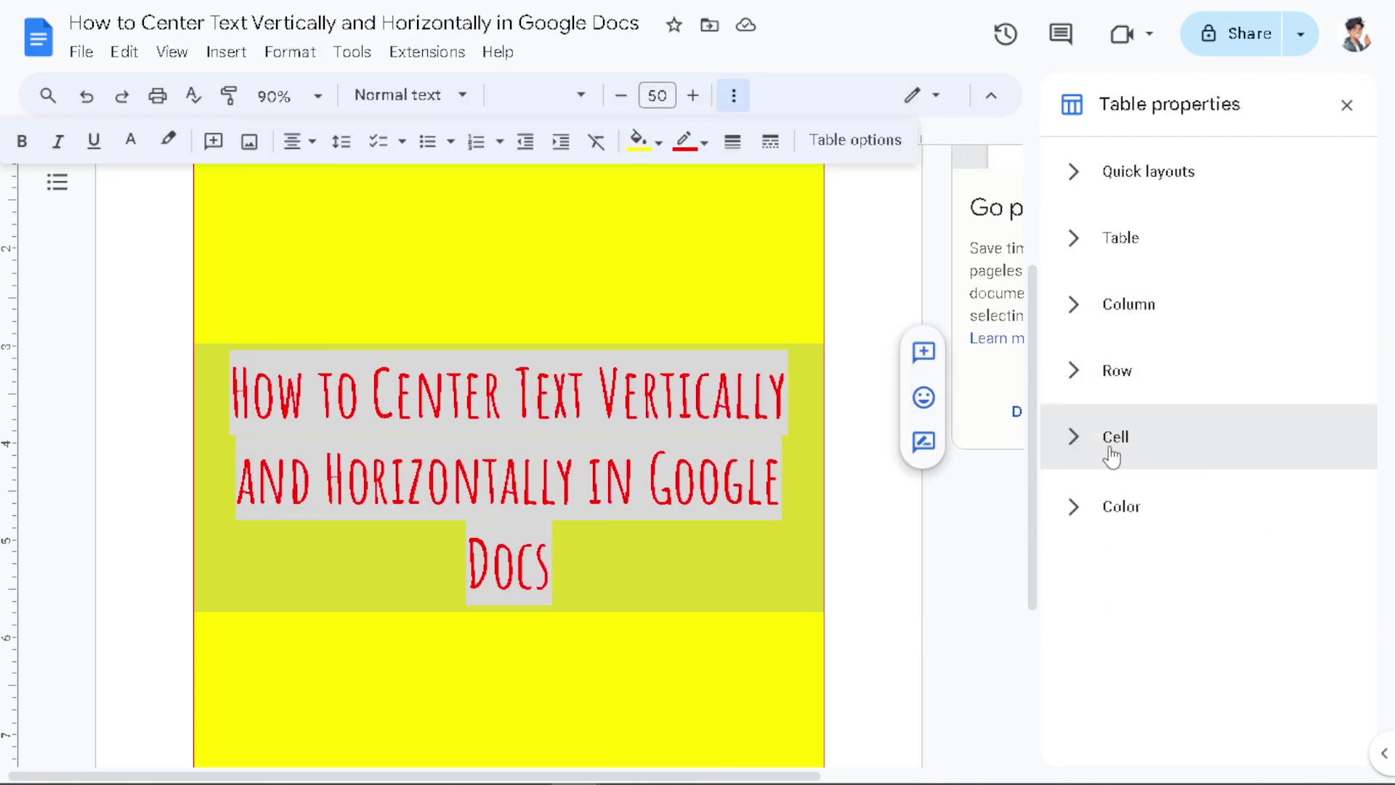
left_click(1075, 437)
left_click(1183, 556)
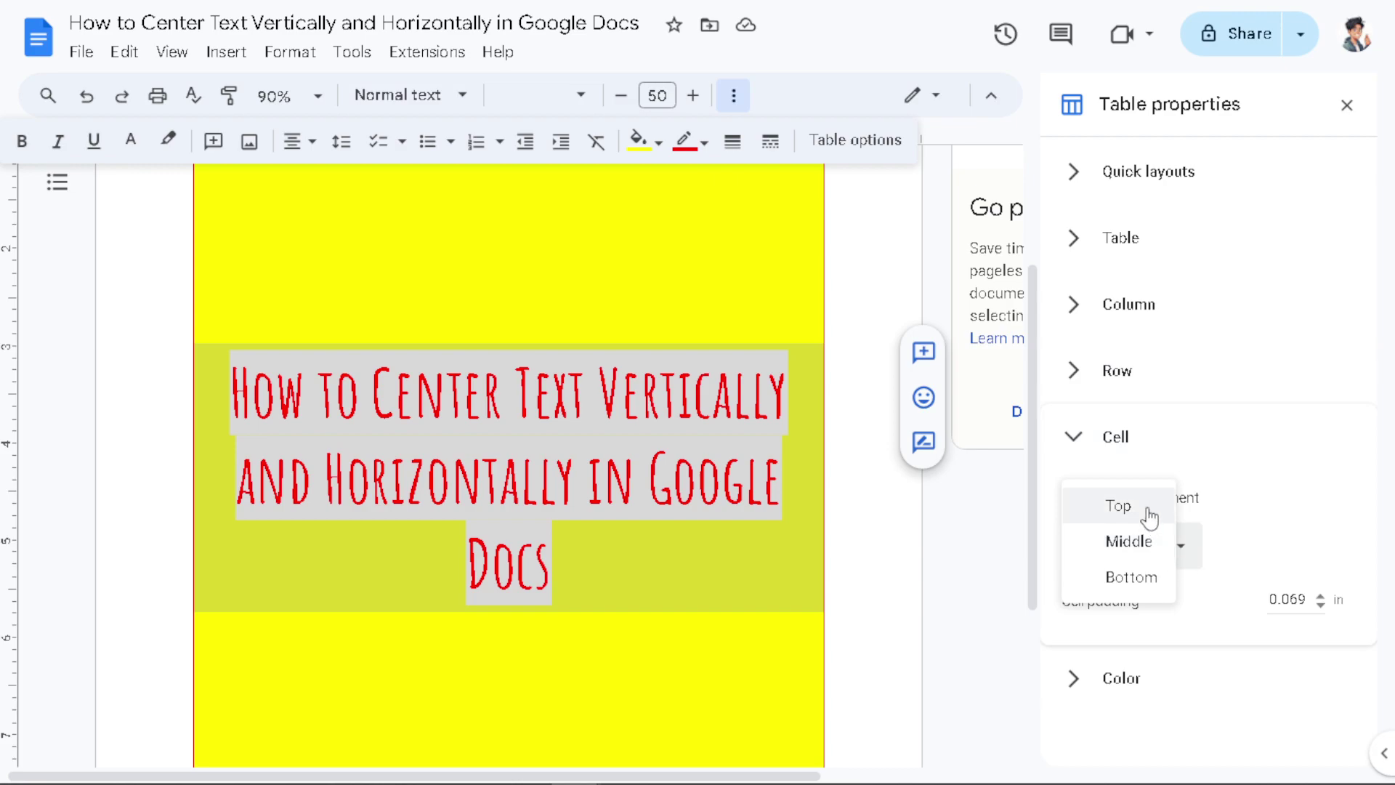
left_click(1145, 513)
left_click(1181, 554)
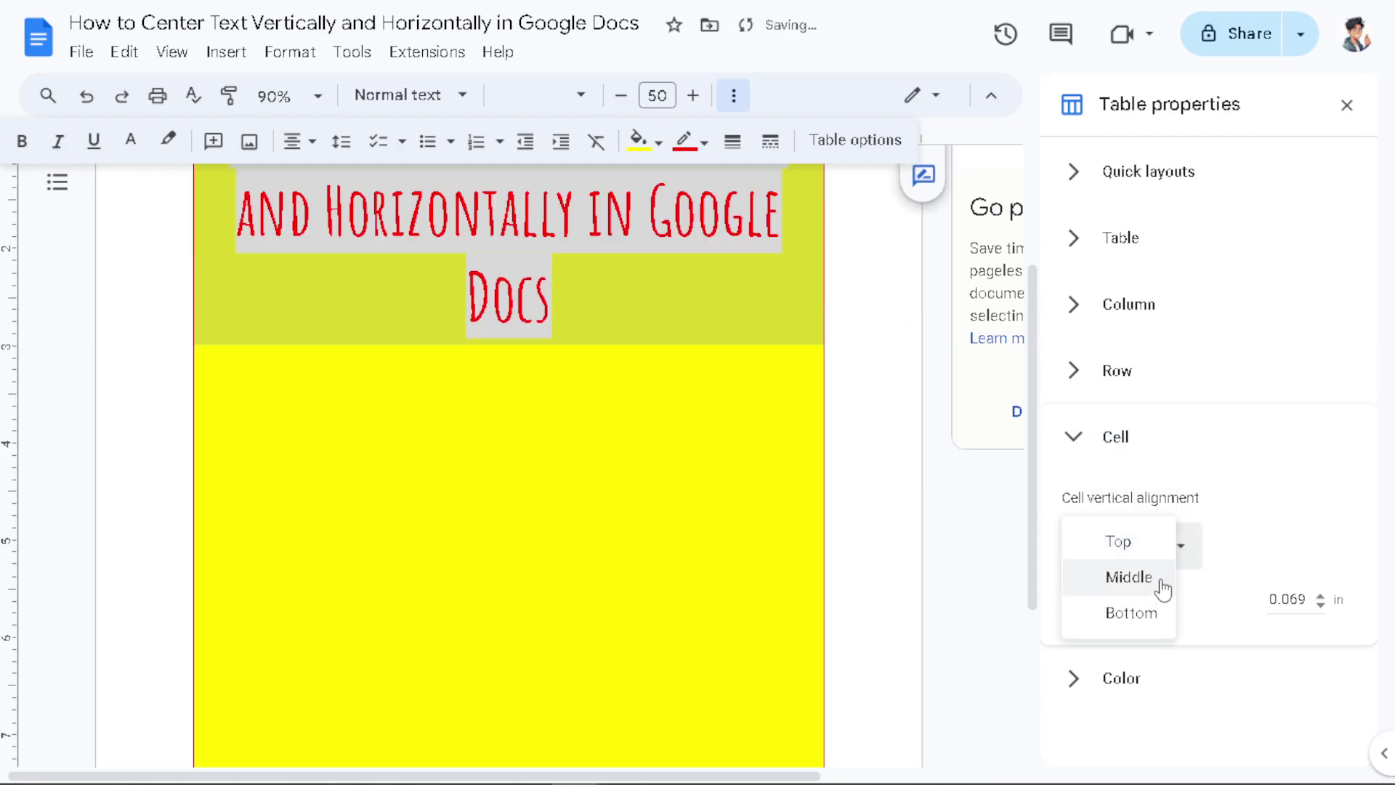
left_click(1074, 579)
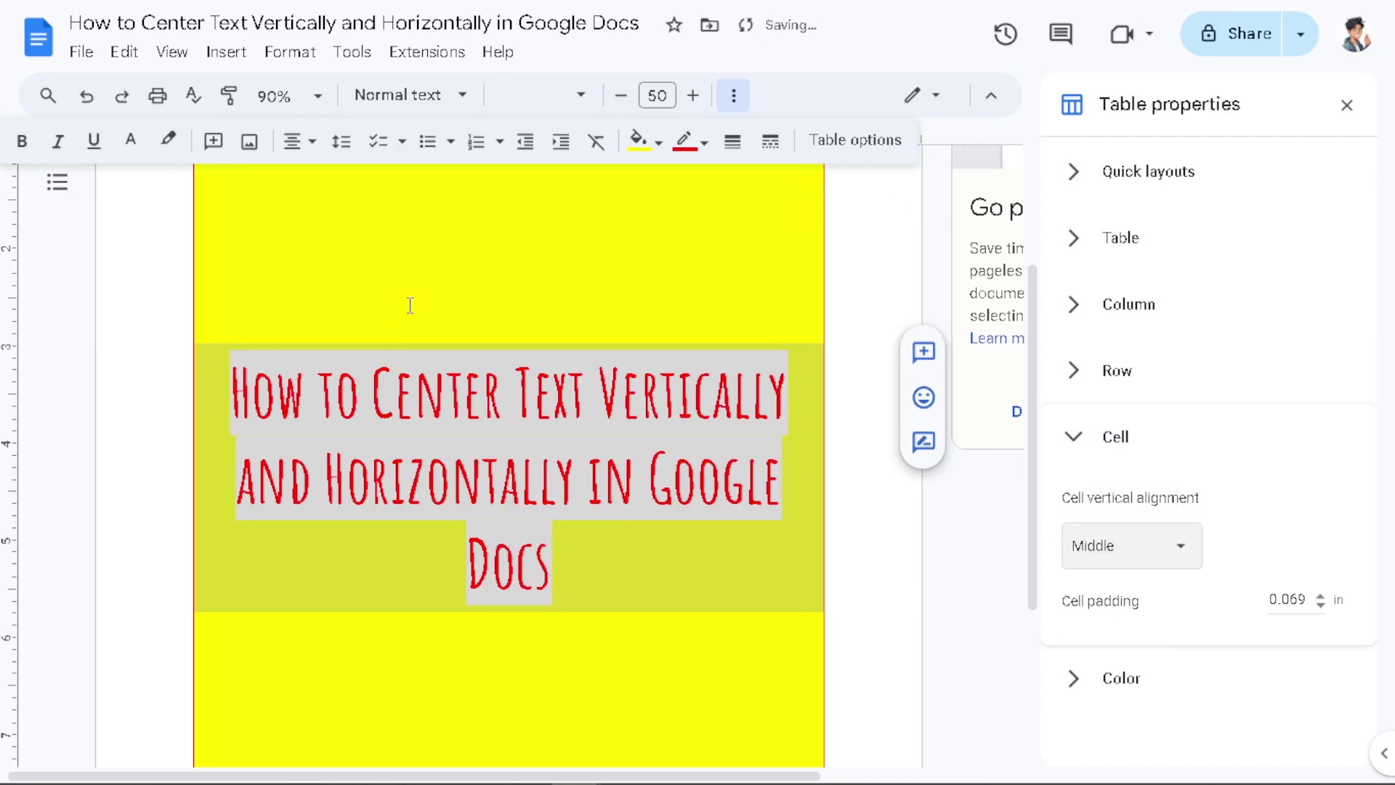
scroll(411, 305, "up", 2)
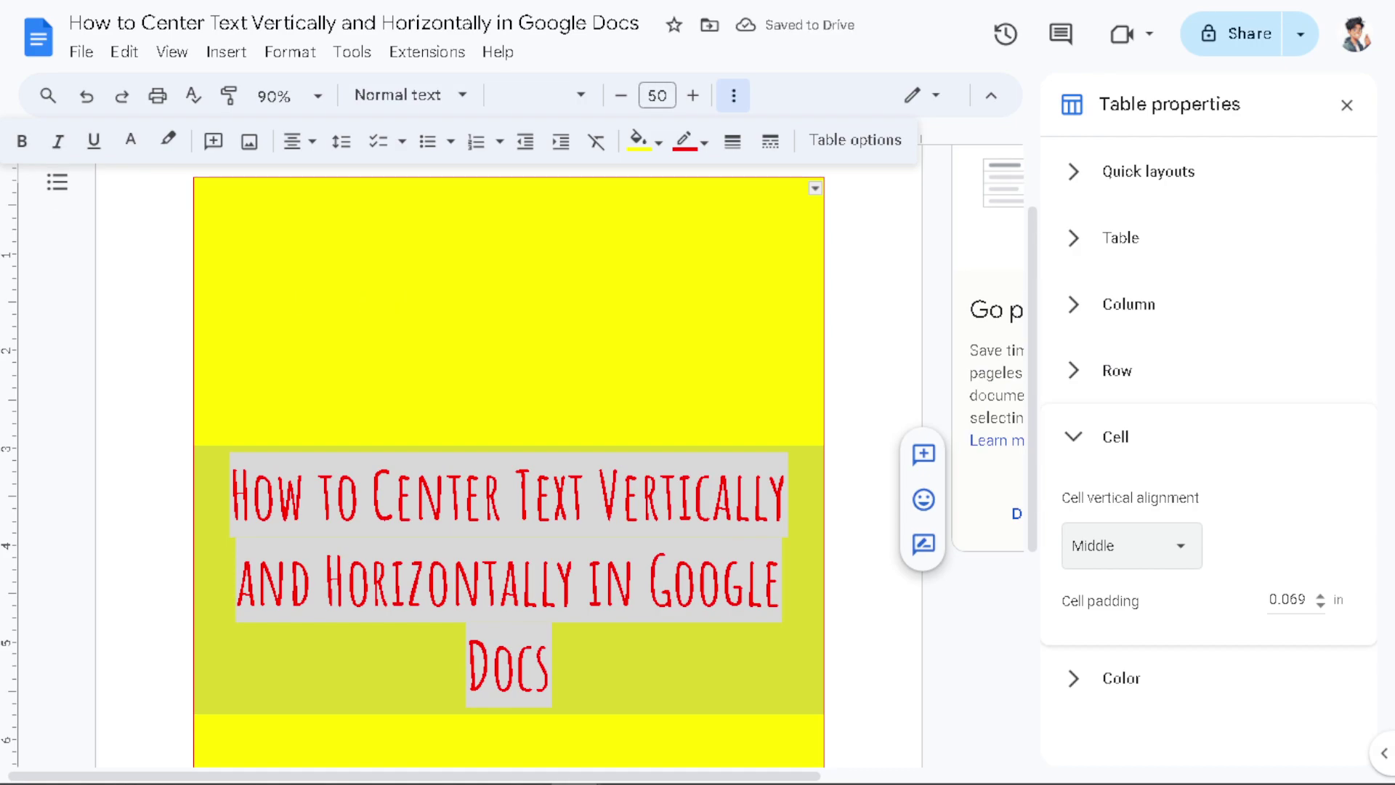